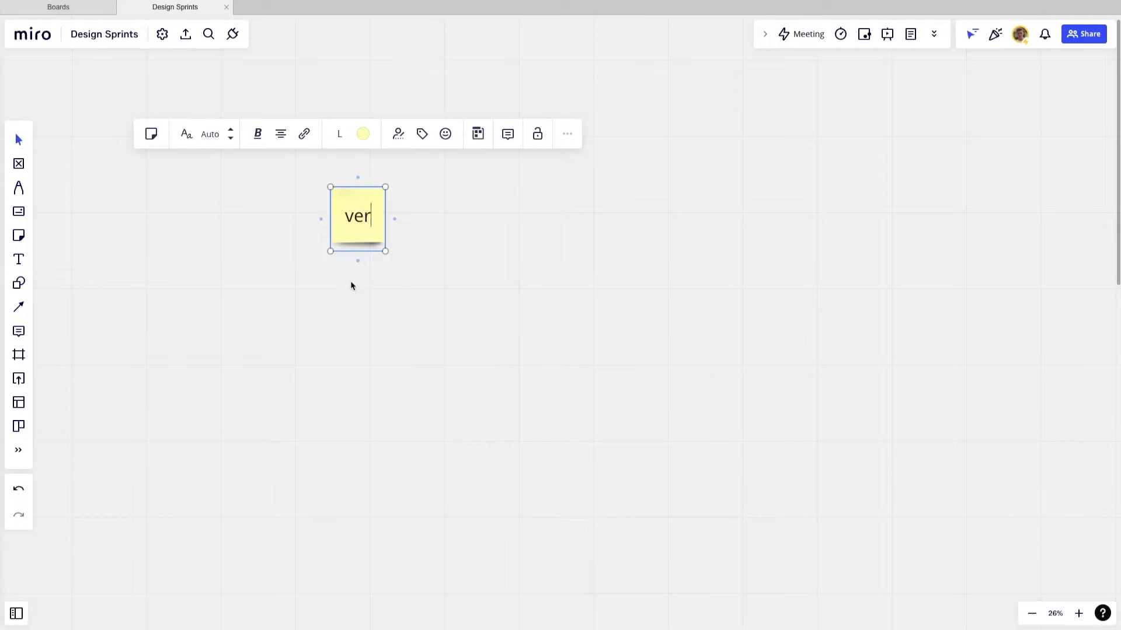
# Step: Write 'very nice!' on a test sticky note, then undo to remove it
pyautogui.write('y nice!')
pyautogui.click(509, 195)
pyautogui.hotkey('ctrl', 'z')
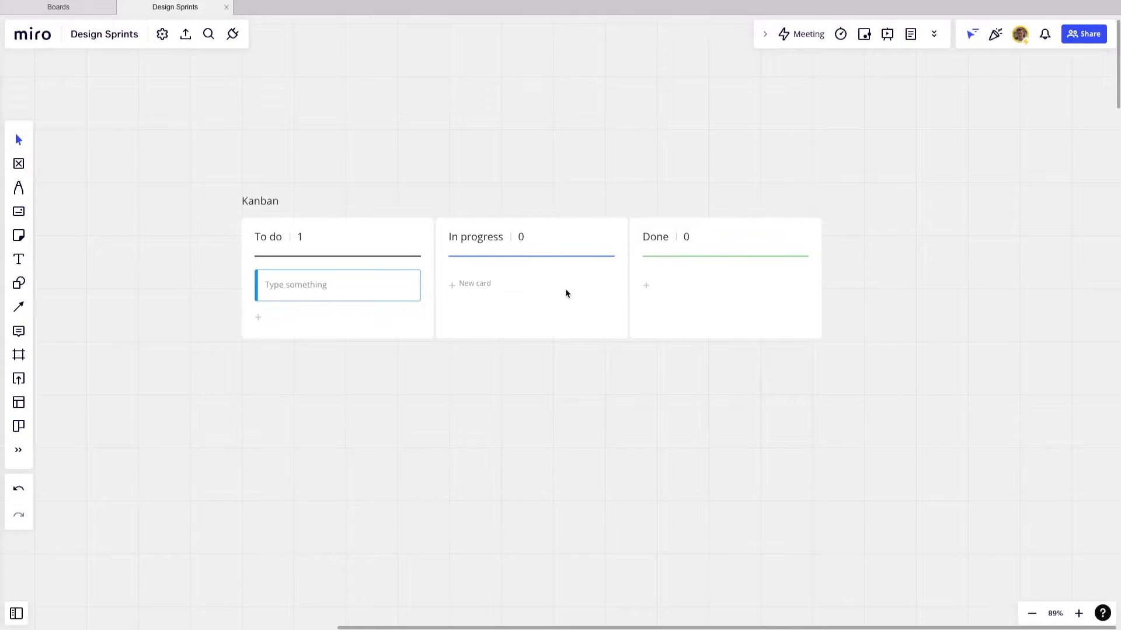
# Step: Add a fourth Kanban column and move Done to the end
pyautogui.click(611, 227)
pyautogui.click(513, 167)
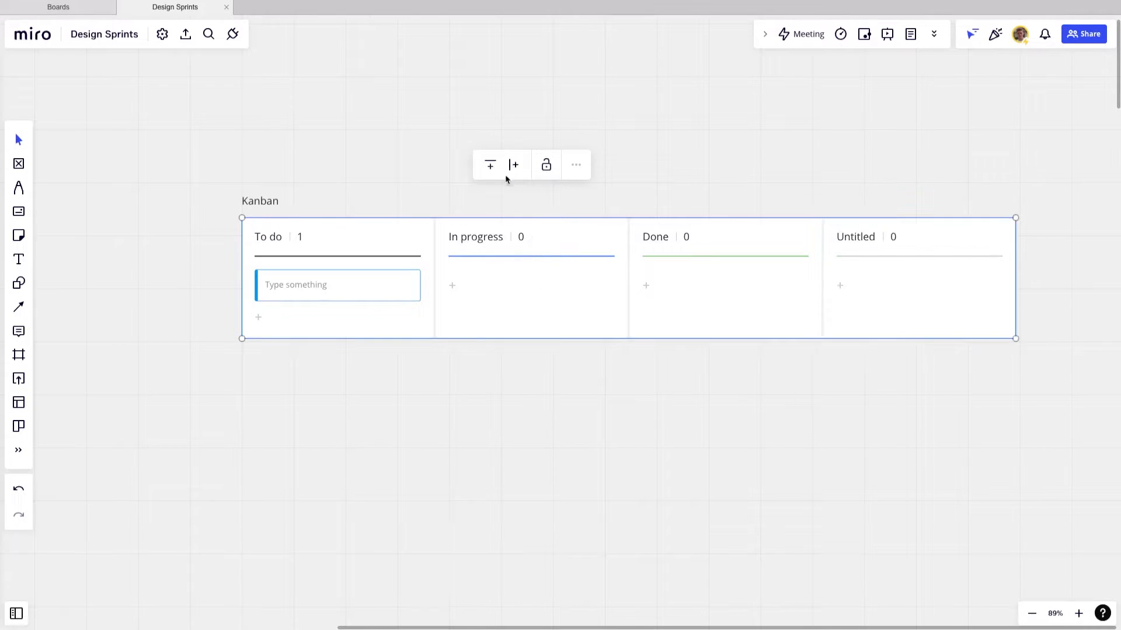
pyautogui.moveTo(670, 243); pyautogui.dragTo(917, 252)
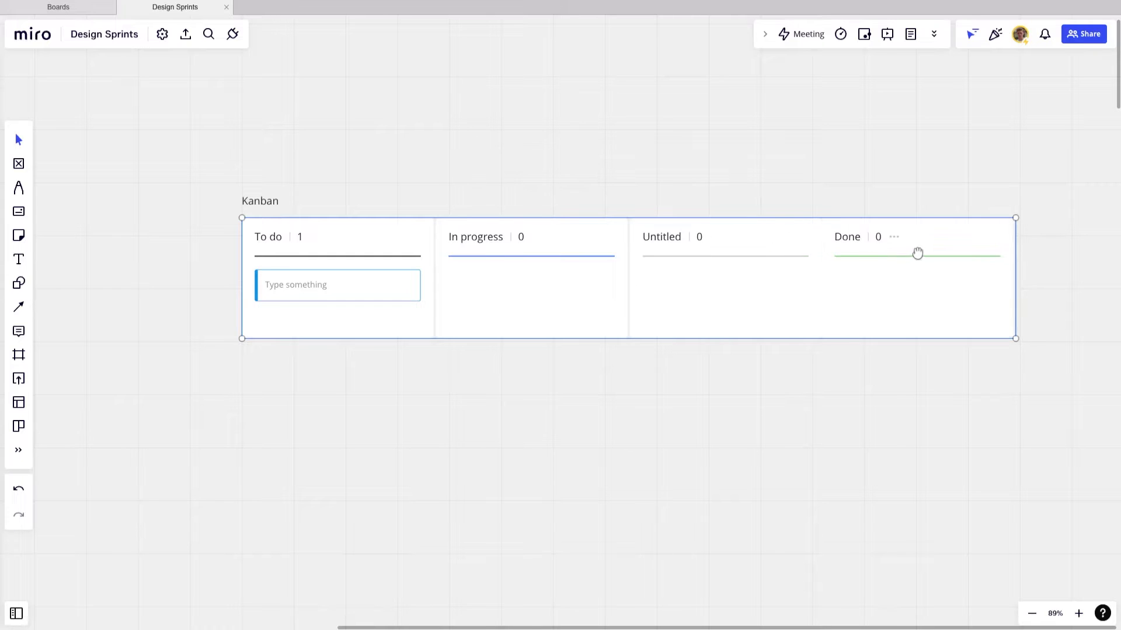
pyautogui.click(677, 432)
pyautogui.moveTo(348, 292)
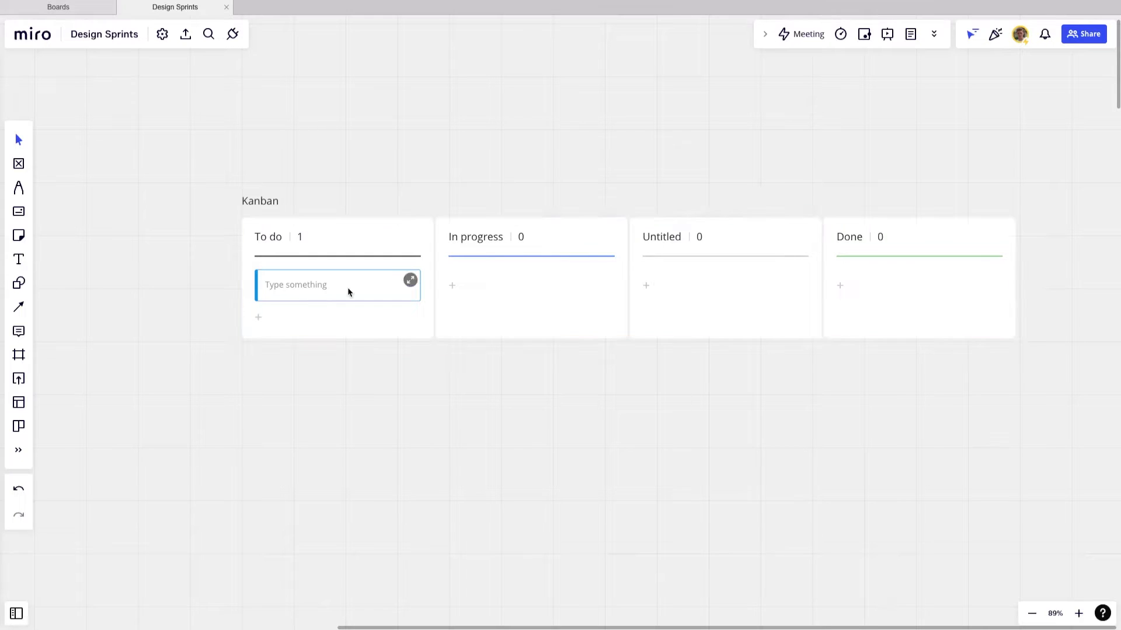
pyautogui.moveTo(348, 292)
pyautogui.mouseDown()
pyautogui.moveTo(854, 293)
pyautogui.moveTo(350, 295)
pyautogui.mouseUp()
# Step: Rename columns to Backlog and To-Do, with In progress placed after To-Do
pyautogui.doubleClick(272, 238)
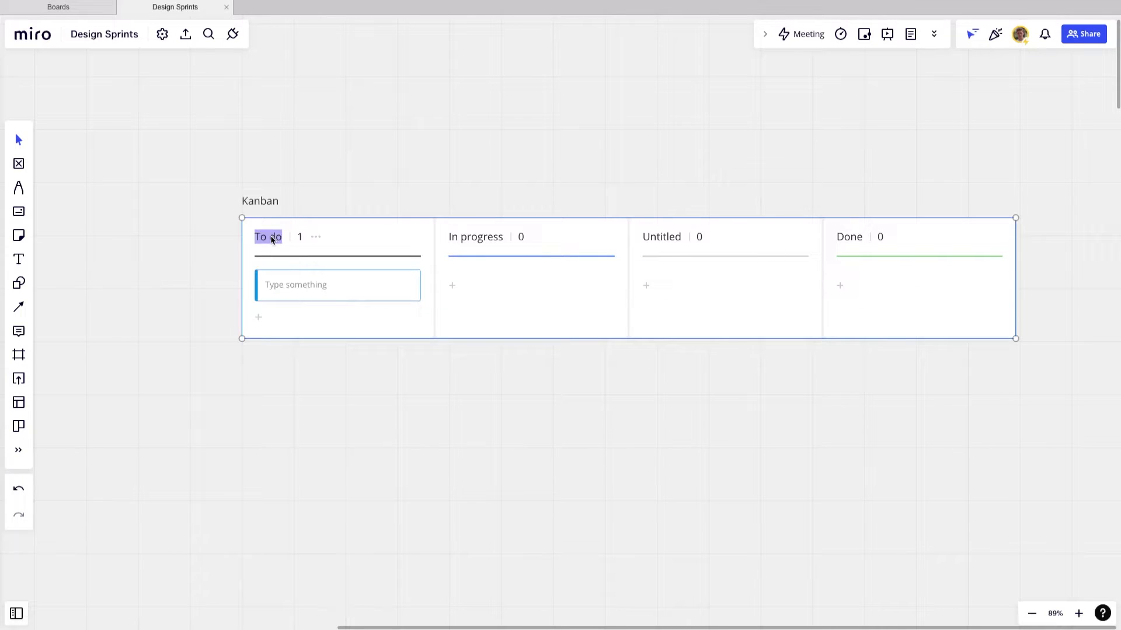
pyautogui.write('Backlog')
pyautogui.press('Return')
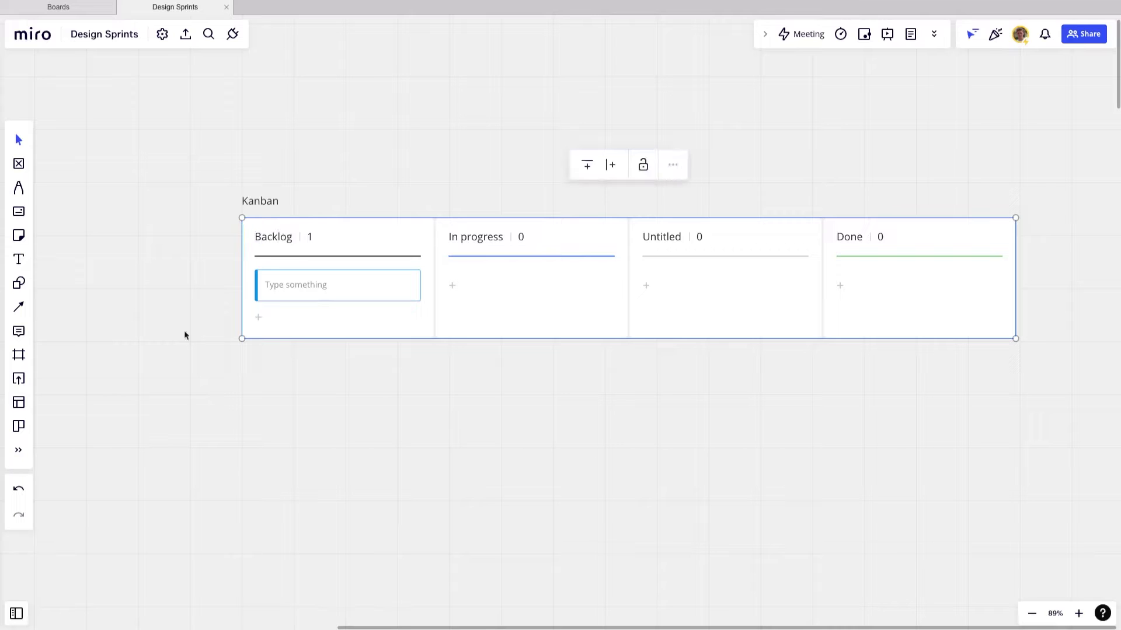
pyautogui.moveTo(482, 242)
pyautogui.mouseDown()
pyautogui.moveTo(623, 237)
pyautogui.moveTo(687, 252)
pyautogui.mouseUp()
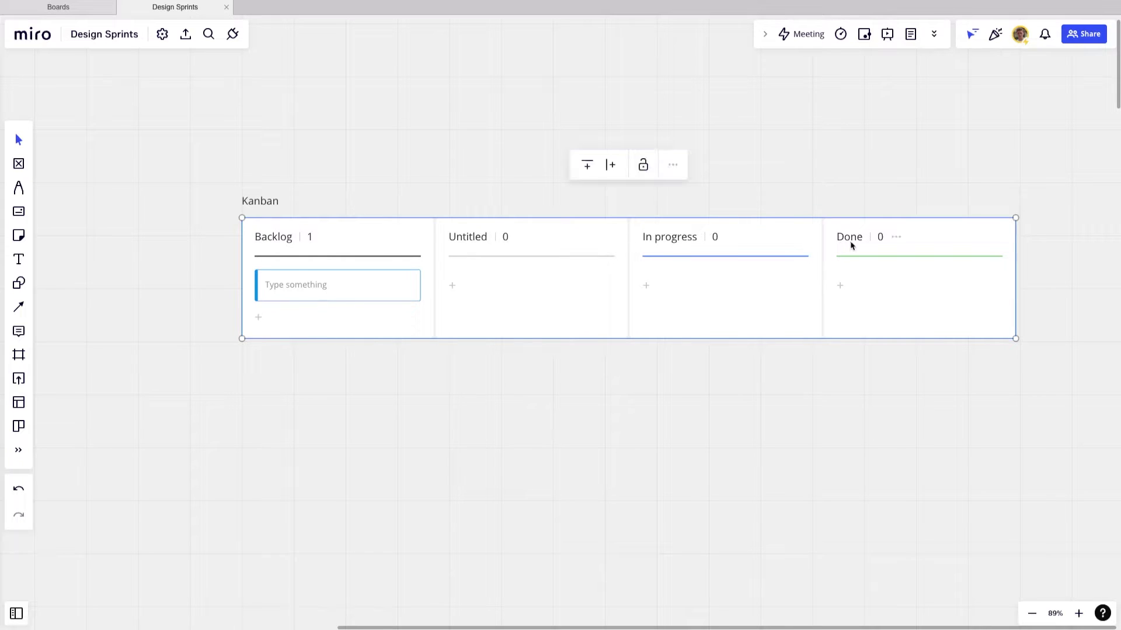
pyautogui.doubleClick(467, 239)
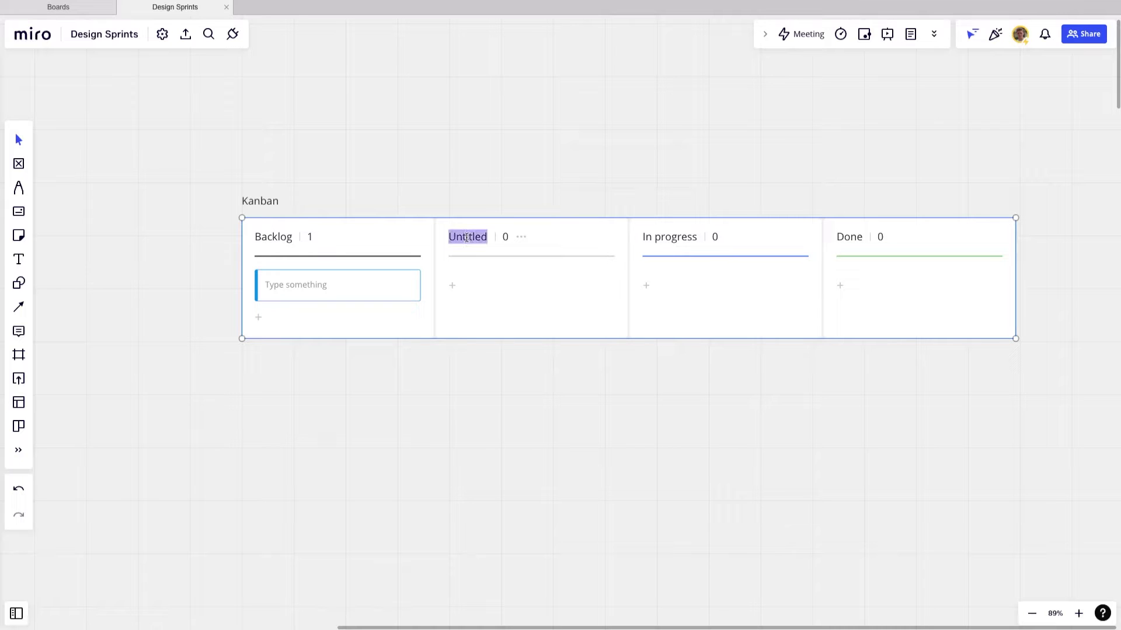
pyautogui.write('To-Do')
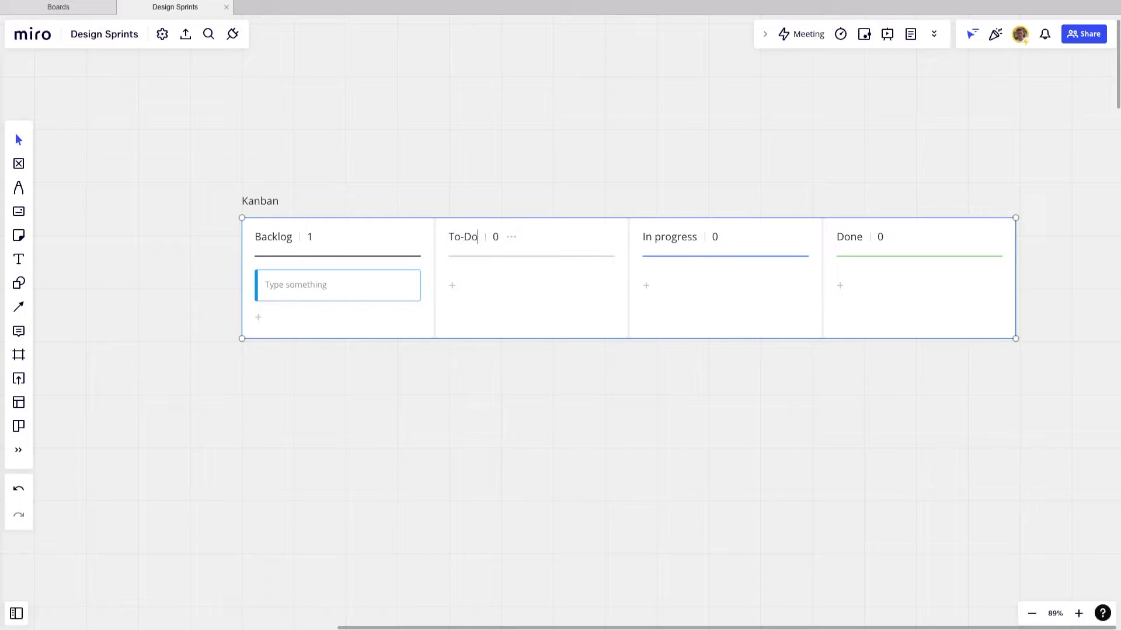
pyautogui.press('Return')
# Step: Colour the To-Do column line red and In progress yellow, then select the Backlog card's colour
pyautogui.click(514, 257)
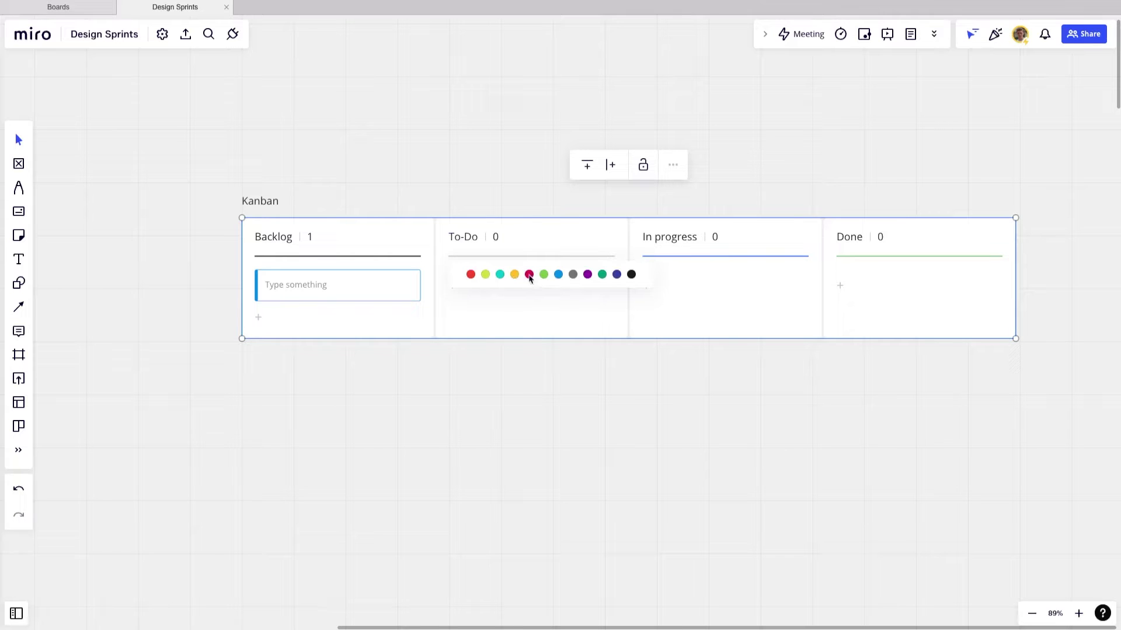
pyautogui.click(530, 274)
pyautogui.click(724, 256)
pyautogui.click(708, 274)
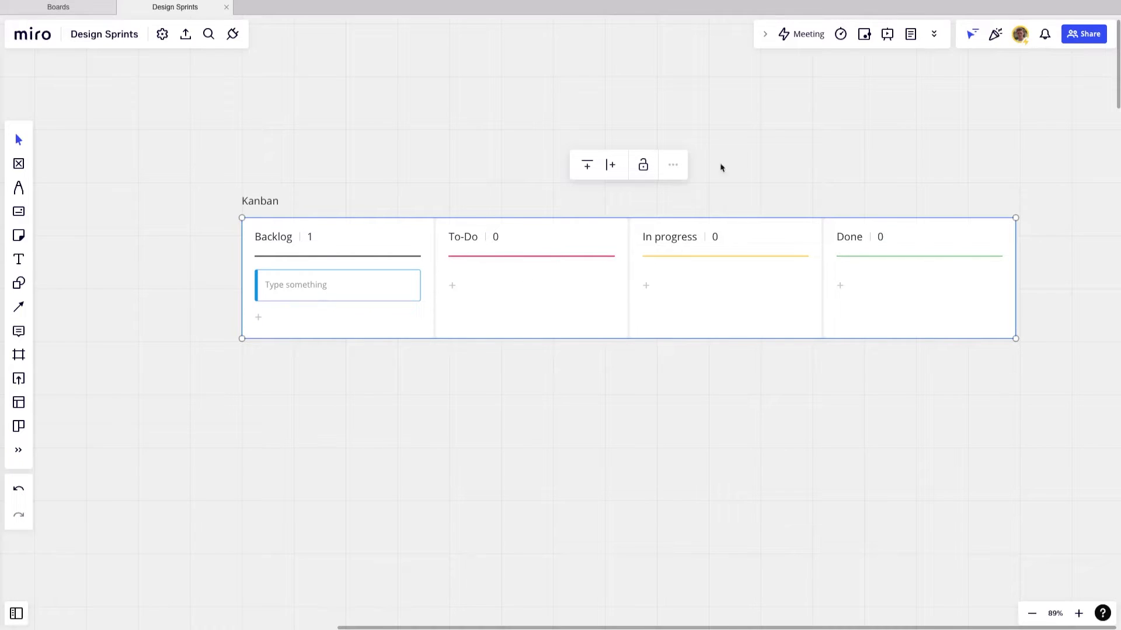
pyautogui.click(402, 285)
pyautogui.click(295, 217)
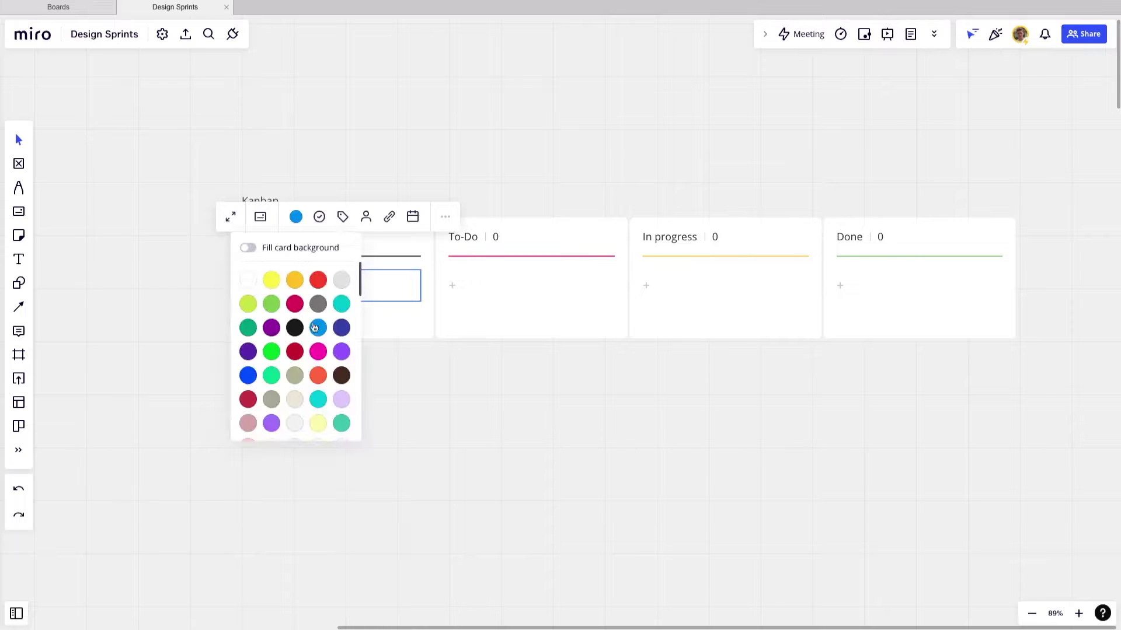
# Step: Make the Backlog card black and write stories on solving X problem, trusting ABC company, and a seamless tool
pyautogui.click(299, 329)
pyautogui.click(298, 288)
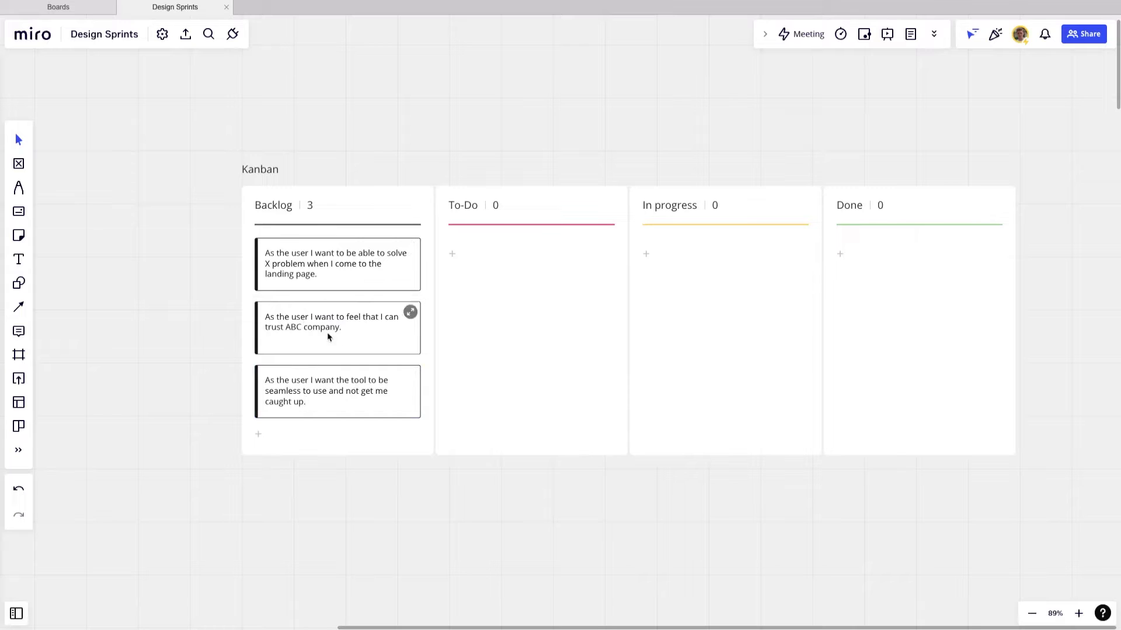
pyautogui.scroll(5, 382, 301)
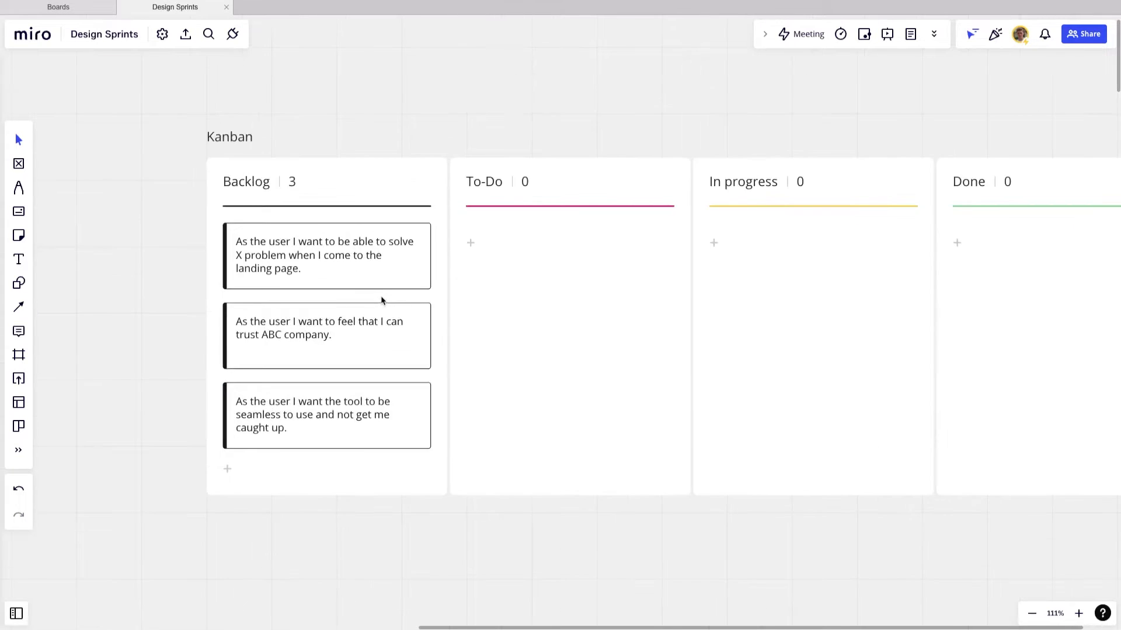
pyautogui.scroll(-3, 382, 301)
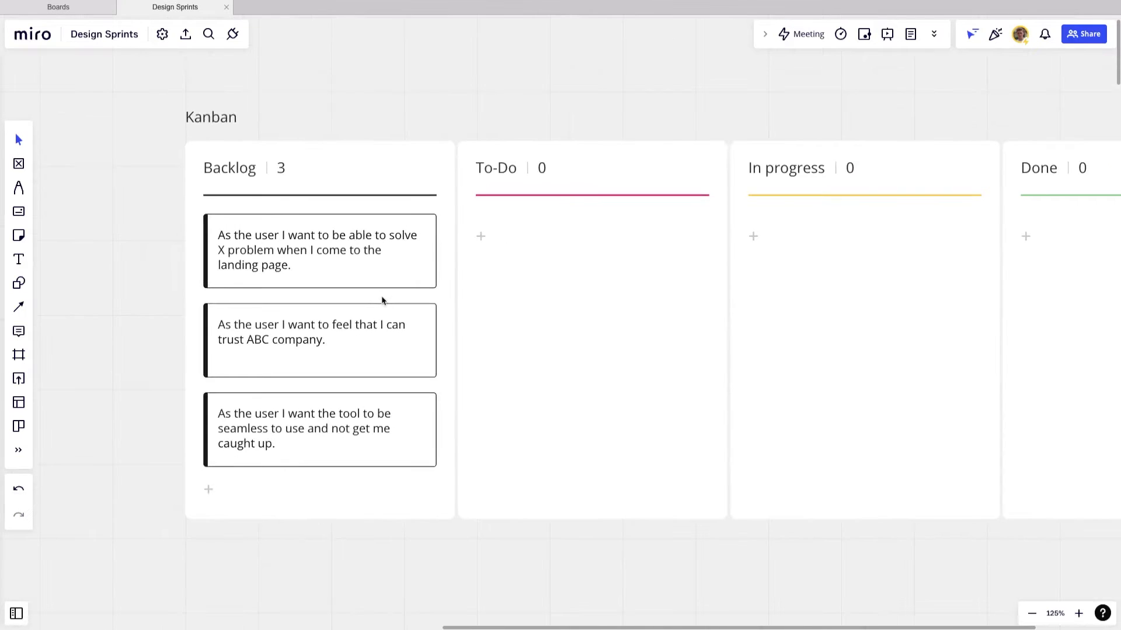
pyautogui.scroll(-3, 382, 301)
pyautogui.scroll(3, 383, 300)
# Step: Tag the first user-story card P1 in red
pyautogui.click(343, 245)
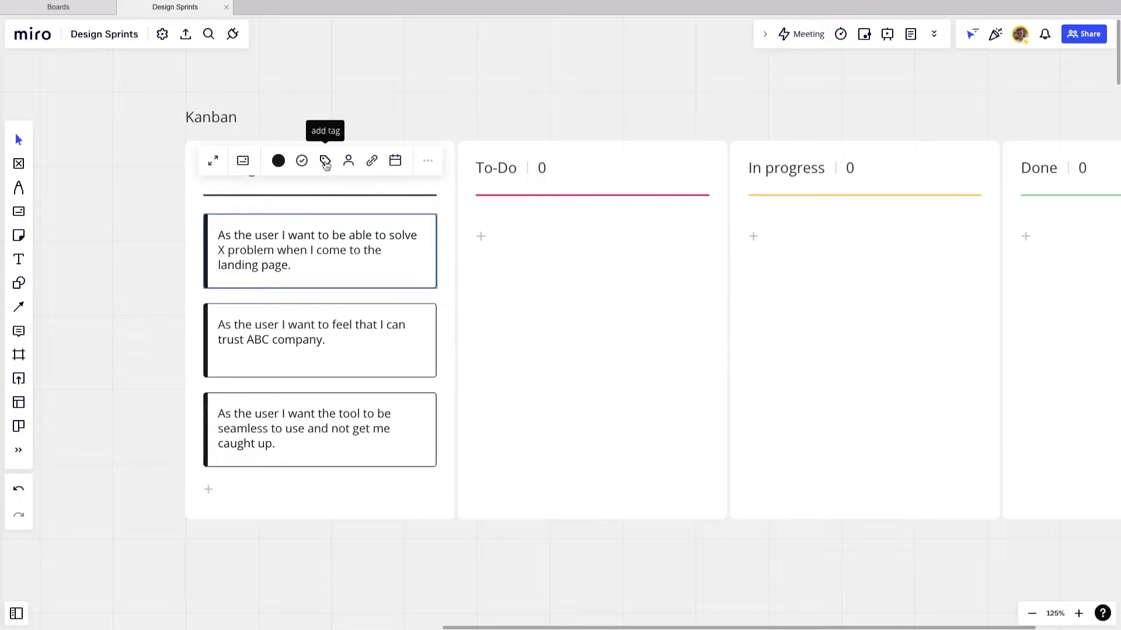
pyautogui.click(325, 162)
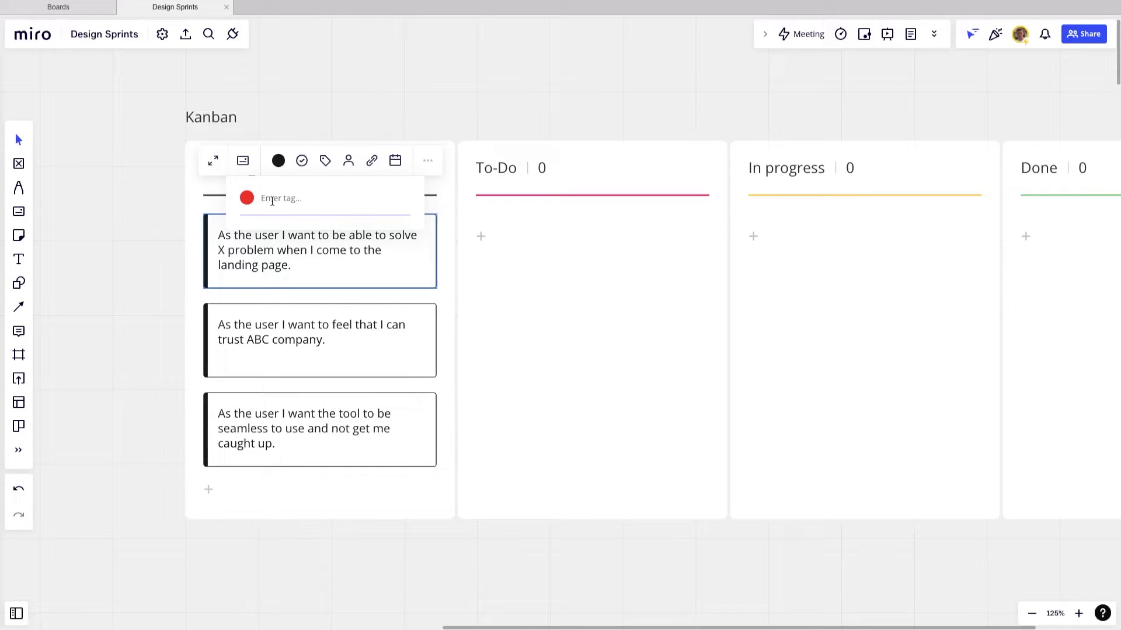
pyautogui.write('P1')
pyautogui.click(397, 198)
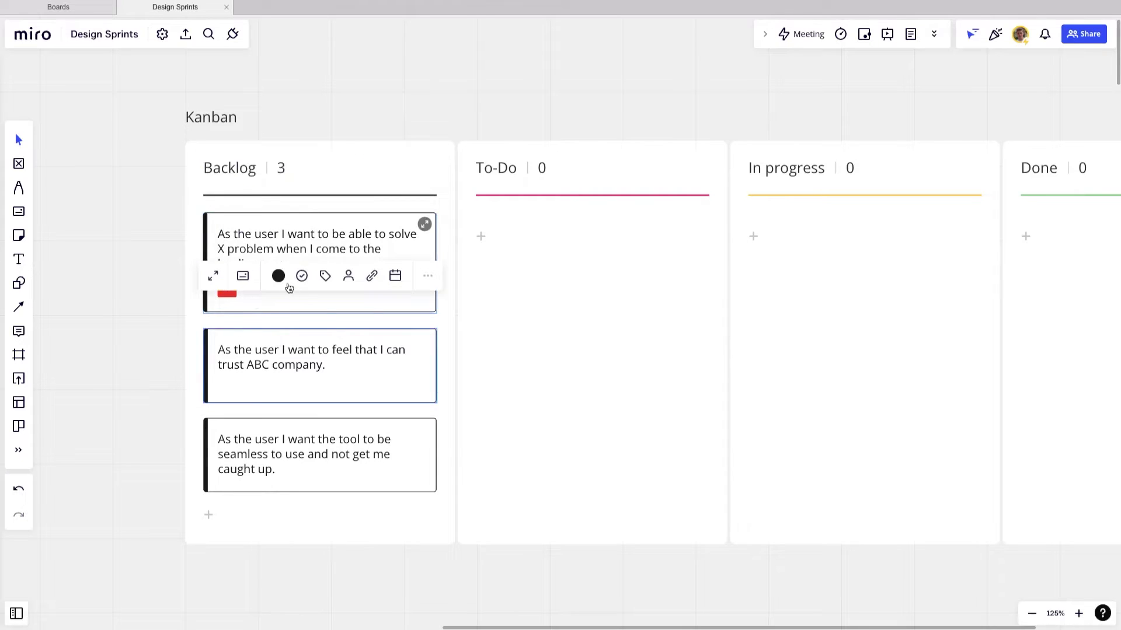
# Step: Tag the second card P2 in crimson
pyautogui.click(325, 275)
pyautogui.click(247, 313)
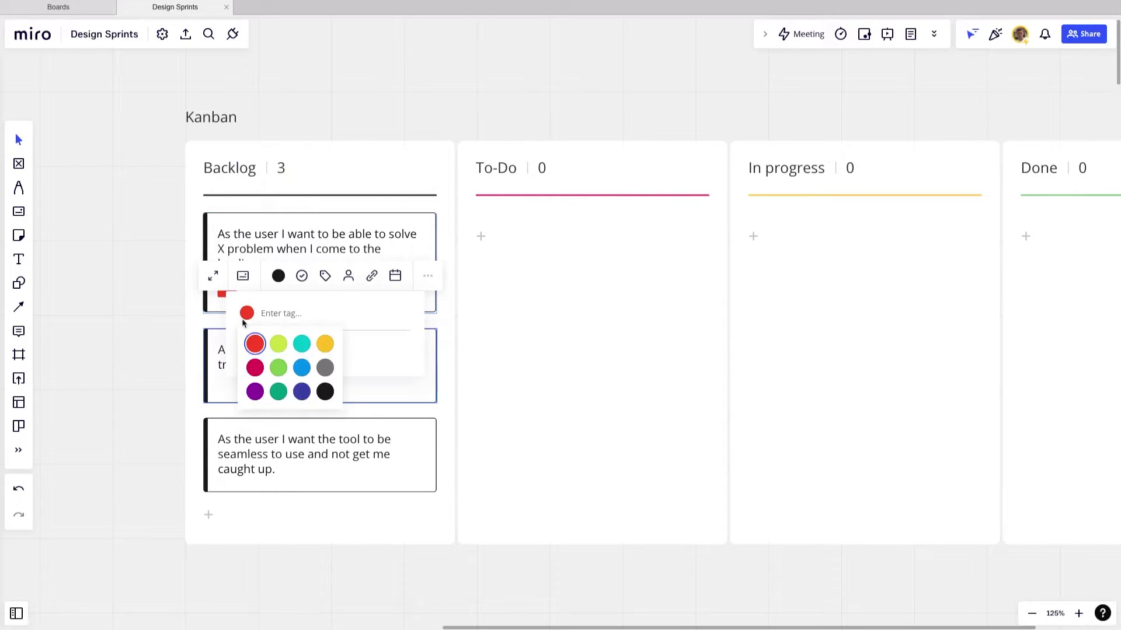
pyautogui.click(251, 366)
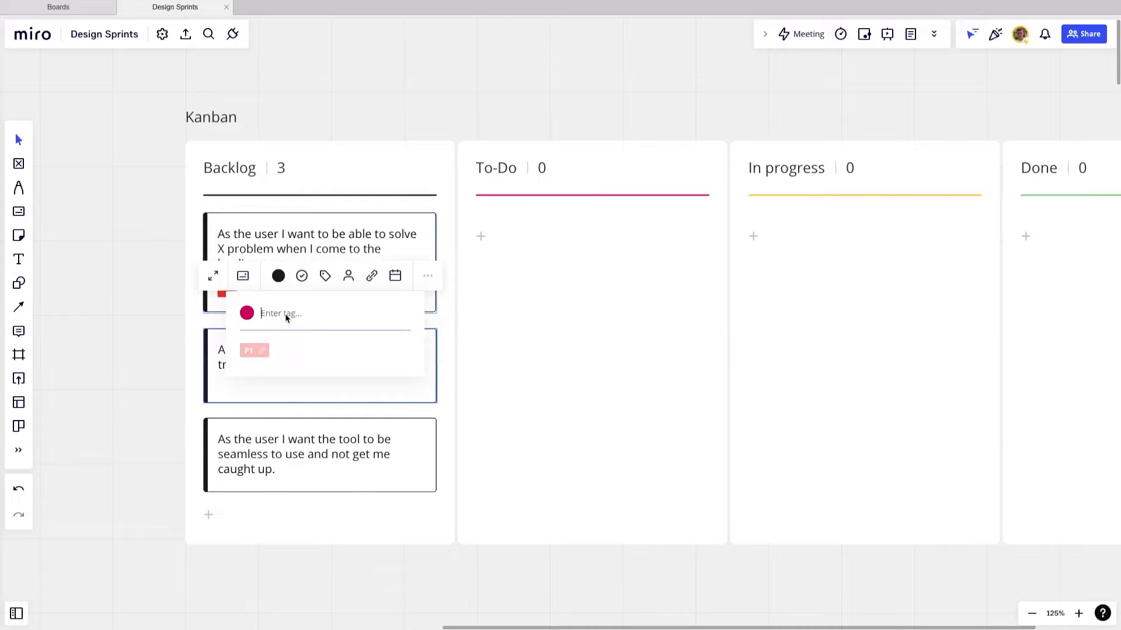
pyautogui.write('P2')
pyautogui.press('Return')
pyautogui.press('Escape')
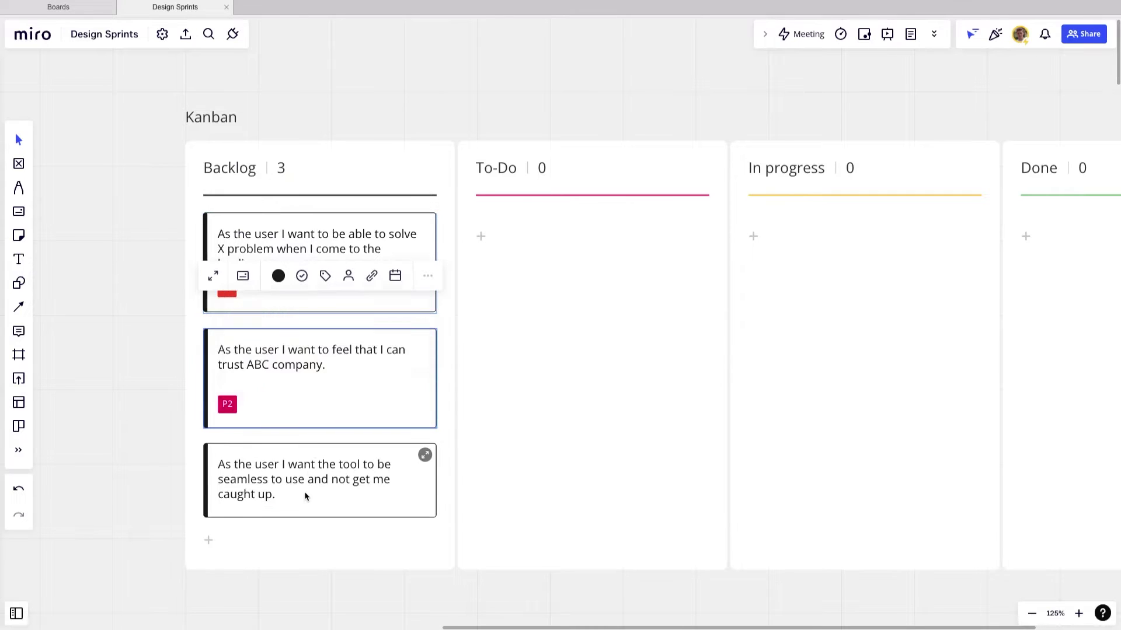
# Step: Tag the third card P3 in purple and order the cards P1, P2, P3
pyautogui.click(304, 496)
pyautogui.click(325, 390)
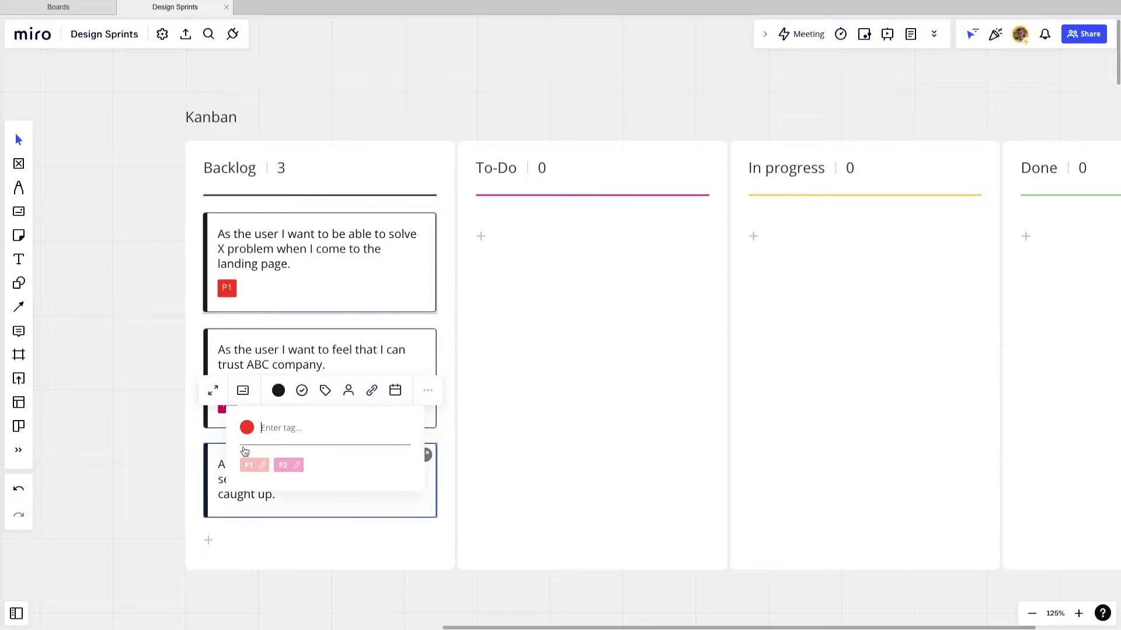
pyautogui.write('P3')
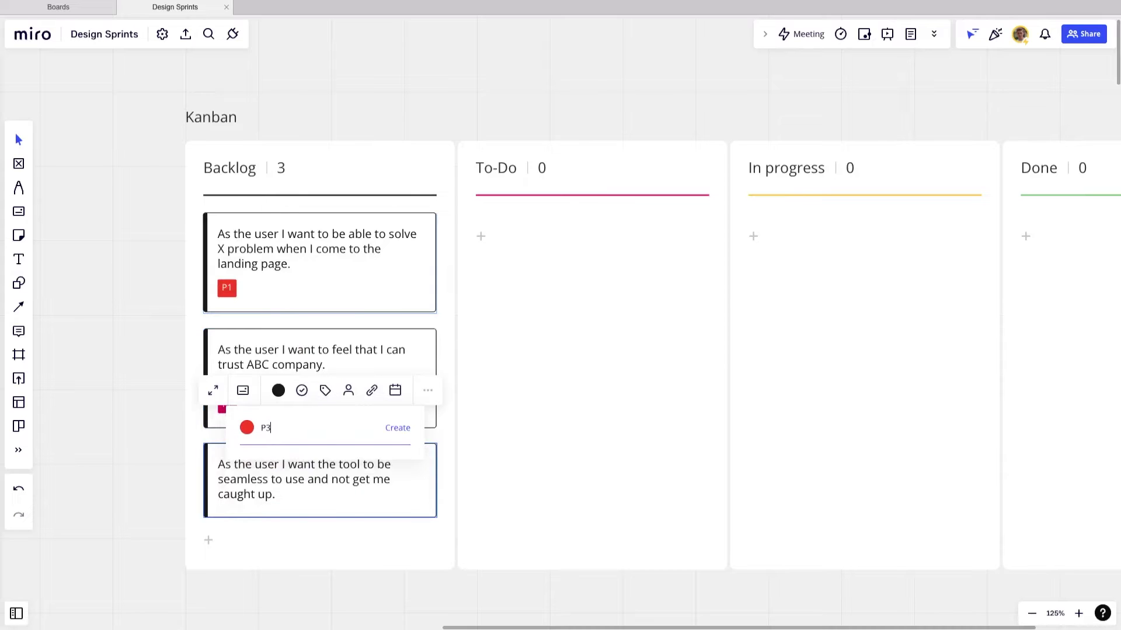
pyautogui.press('Return')
pyautogui.moveTo(303, 479); pyautogui.dragTo(308, 393)
pyautogui.moveTo(320, 277); pyautogui.dragTo(320, 444)
pyautogui.moveTo(303, 360)
pyautogui.mouseDown()
pyautogui.moveTo(308, 250)
pyautogui.moveTo(309, 467)
pyautogui.mouseUp()
# Step: Add a short description to the P1 landing-page card, close it, and begin voting setup
pyautogui.click(427, 224)
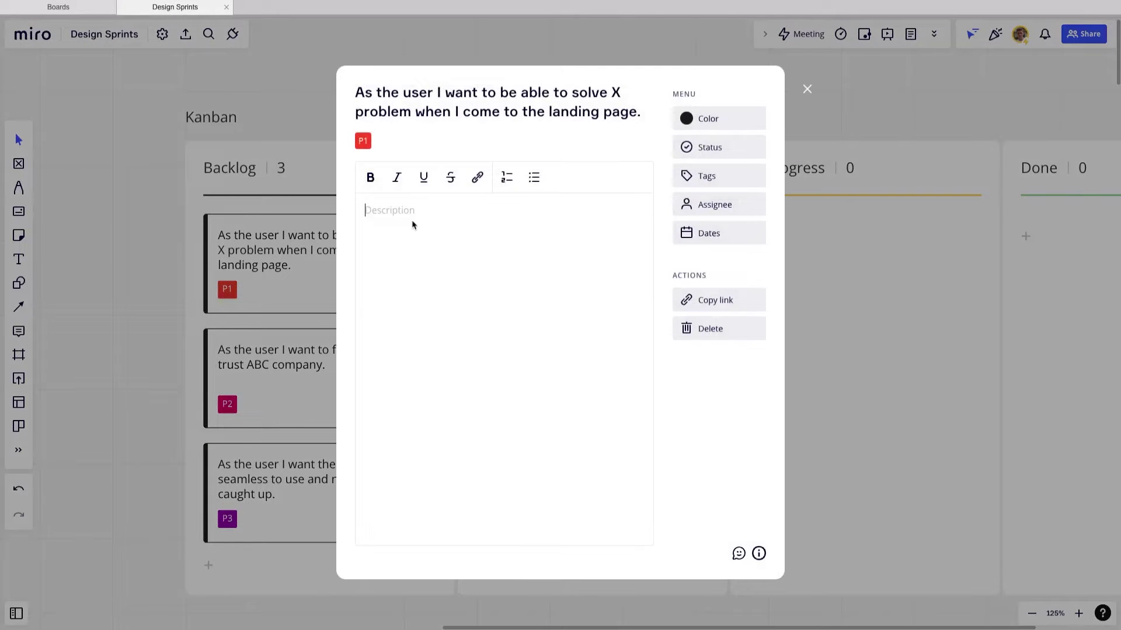
pyautogui.write('Write a bit about what this')
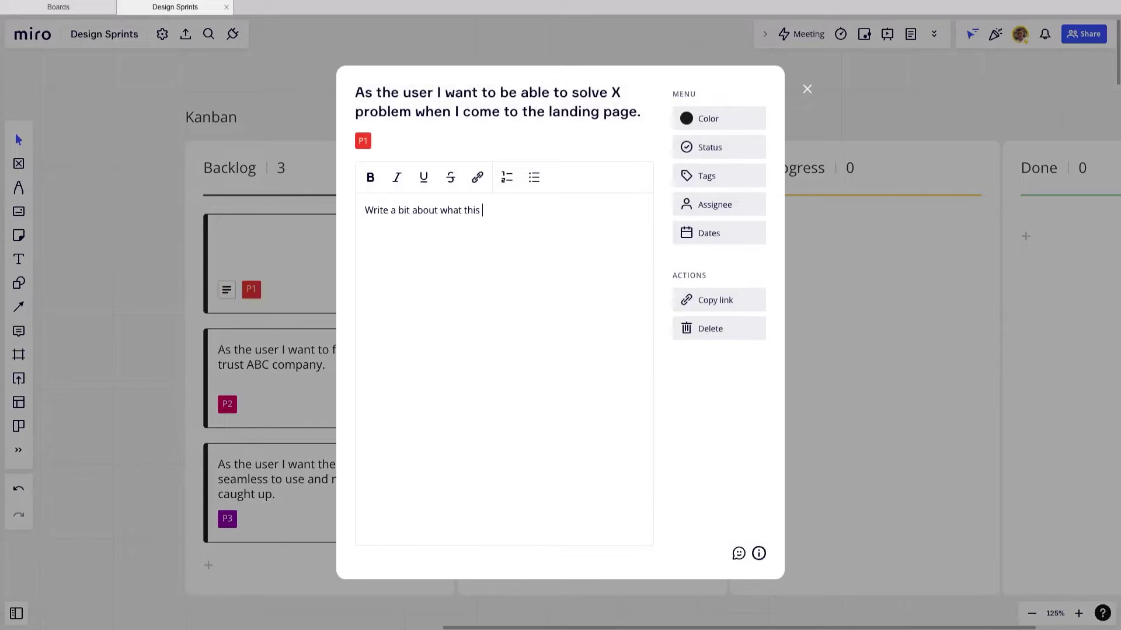
pyautogui.press('Escape')
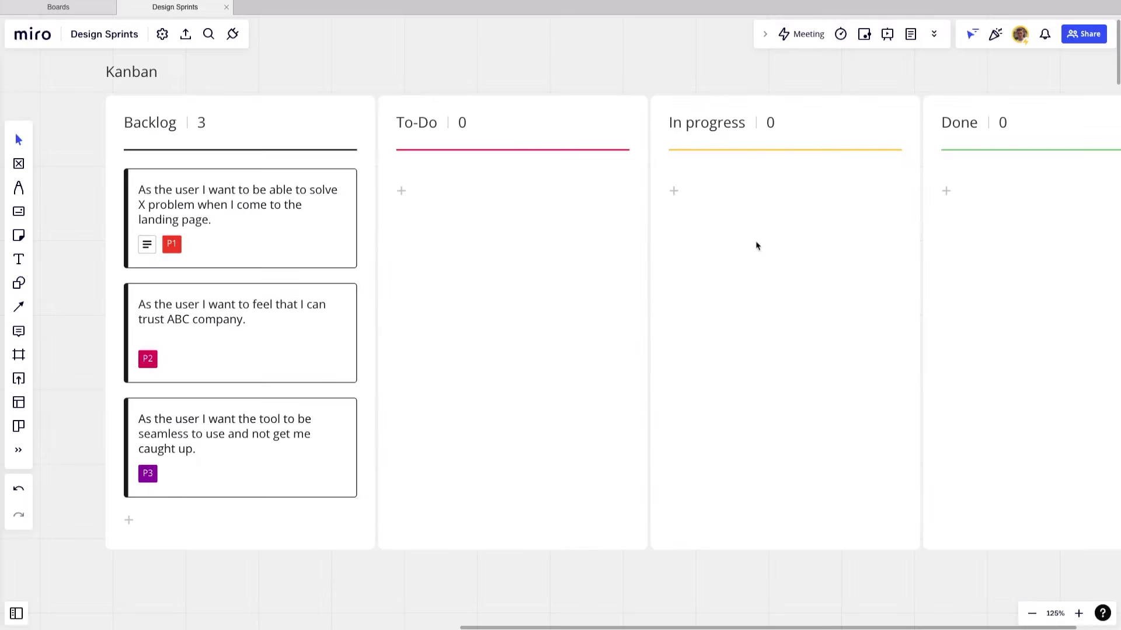
pyautogui.moveTo(240, 333)
pyautogui.click(865, 35)
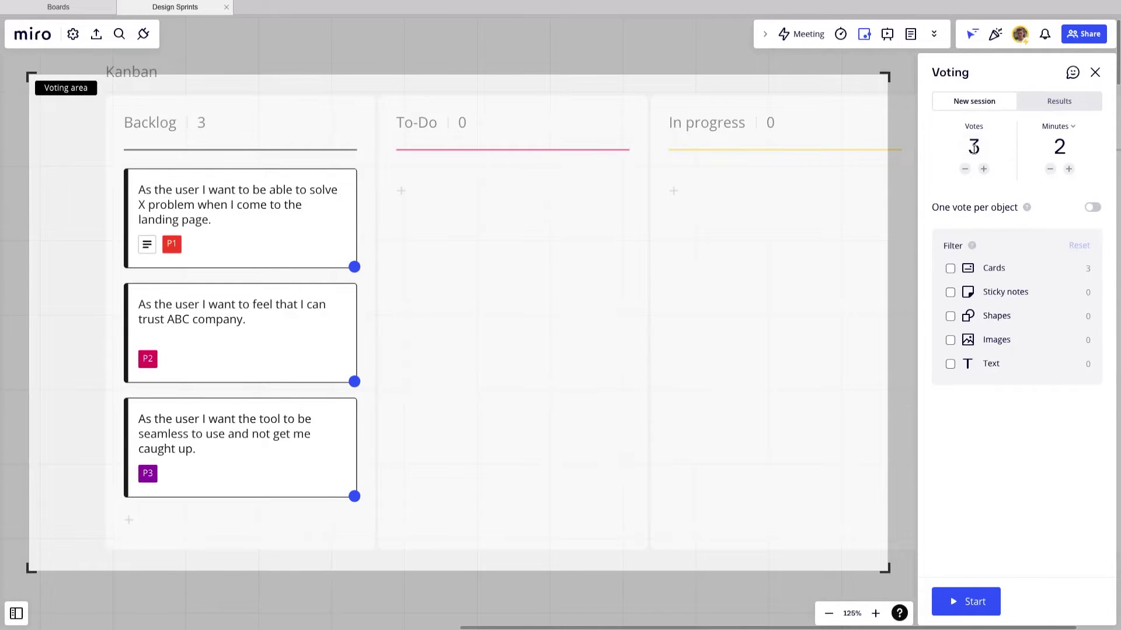
# Step: Start a card voting session with 1 vote per person and 5 minutes
pyautogui.click(965, 169)
pyautogui.click(1068, 169)
pyautogui.click(958, 608)
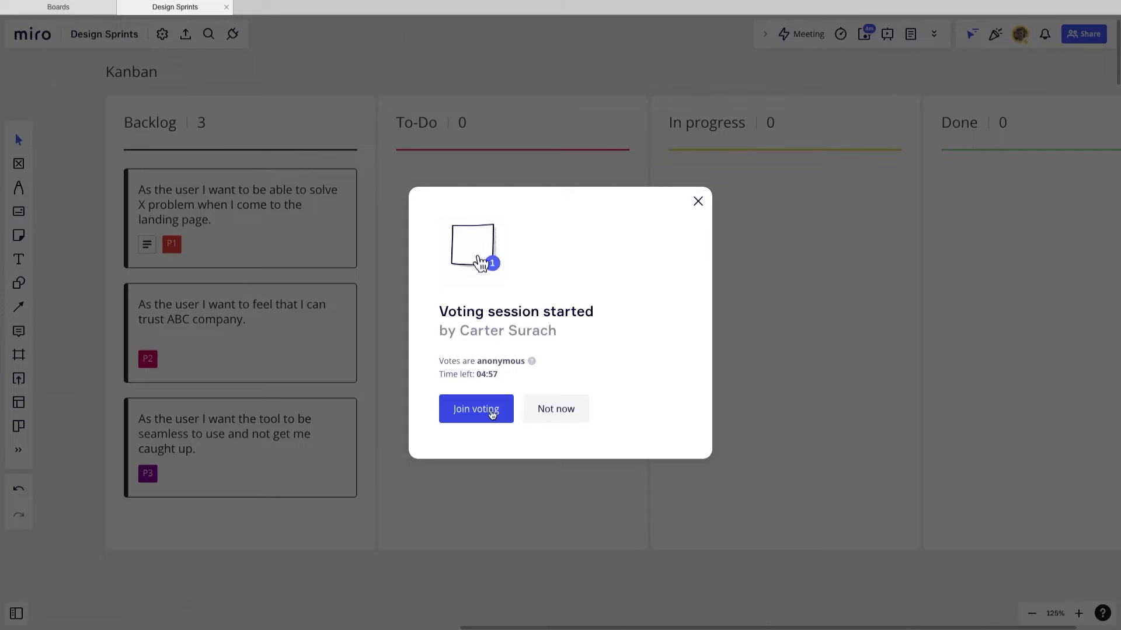
# Step: Cast the single vote on the P1 card, leave the session, and drag P1 toward To-Do
pyautogui.click(492, 413)
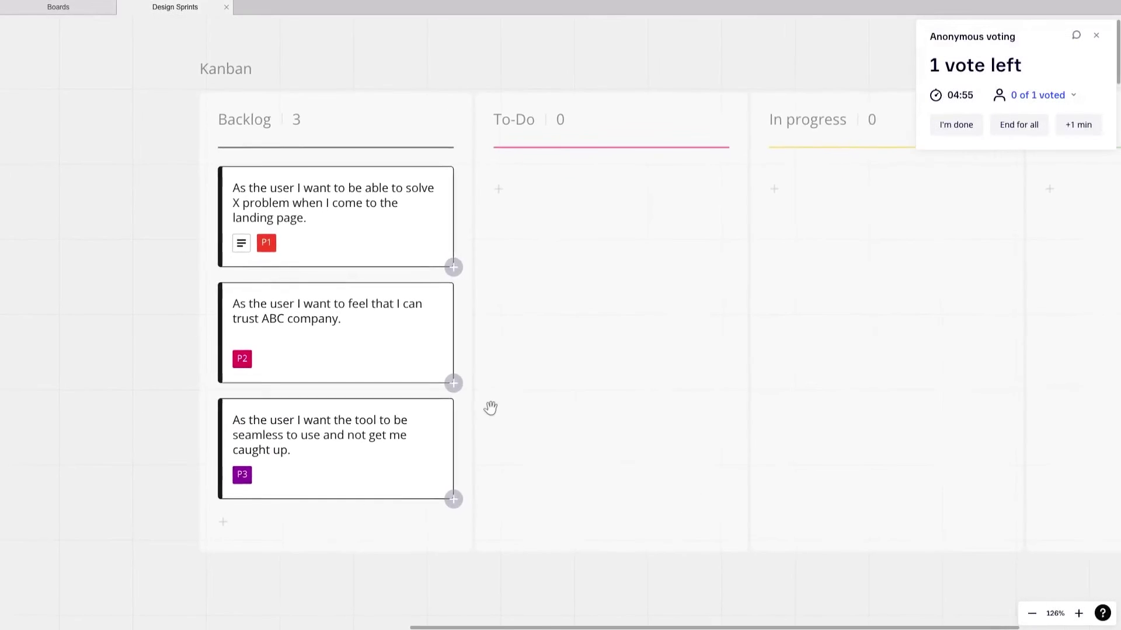
pyautogui.click(457, 267)
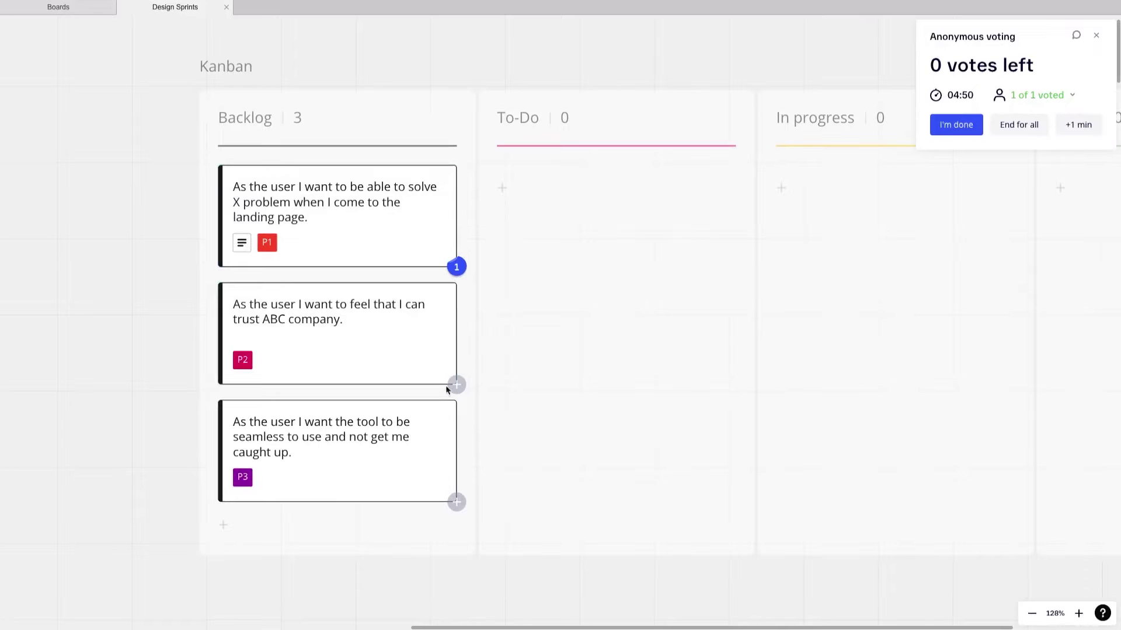
pyautogui.click(457, 384)
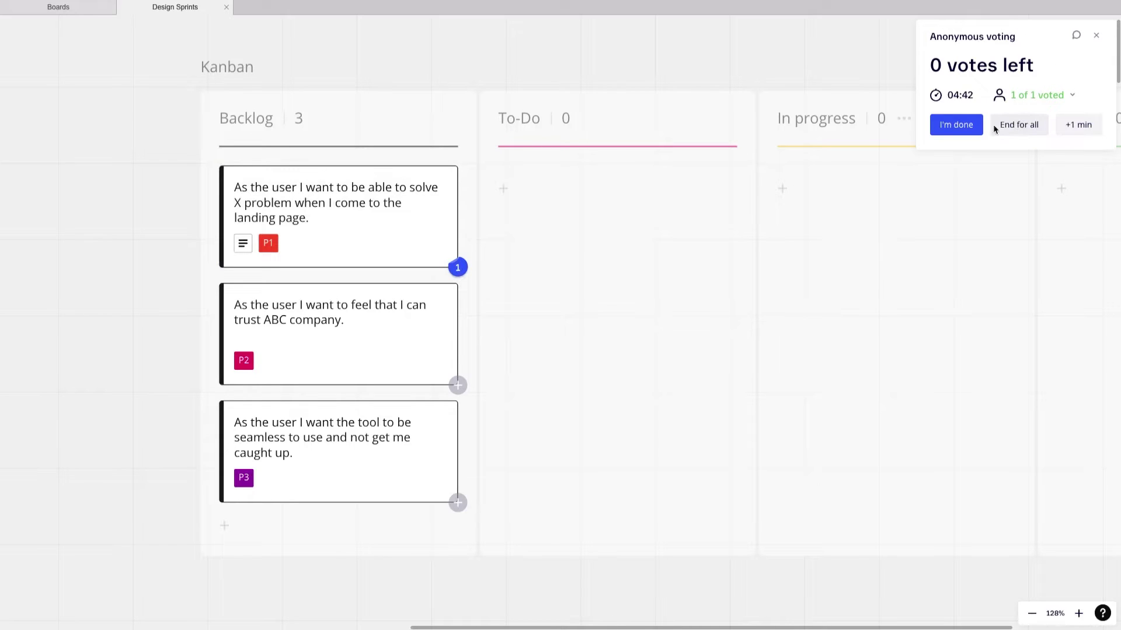
pyautogui.click(954, 124)
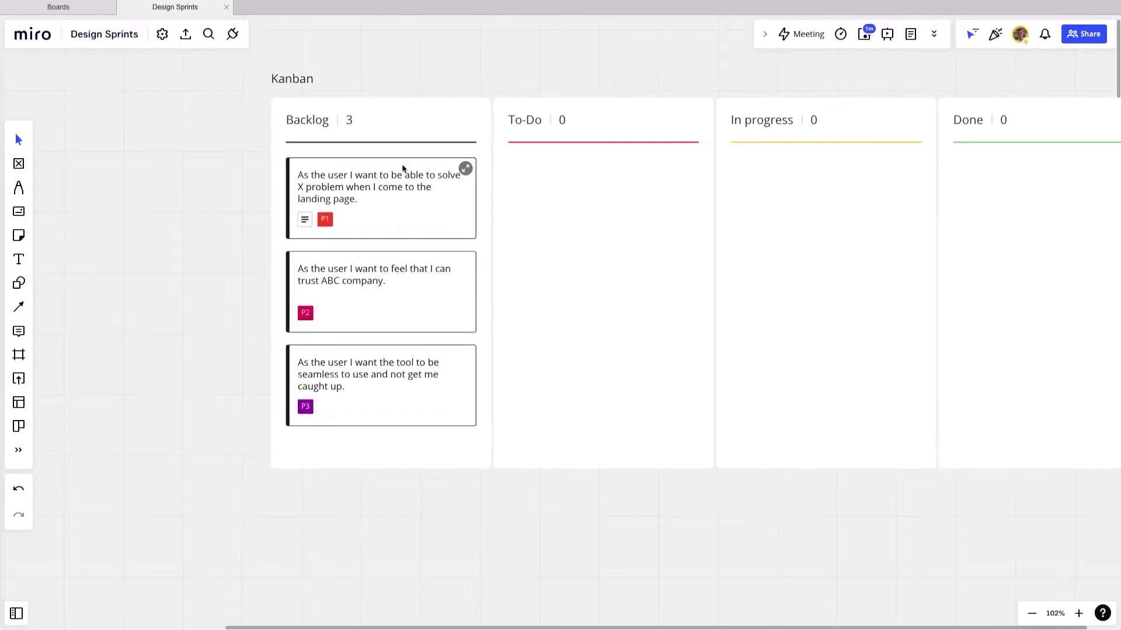
pyautogui.moveTo(427, 196)
pyautogui.mouseDown()
pyautogui.moveTo(536, 197)
pyautogui.moveTo(458, 195)
pyautogui.mouseUp()
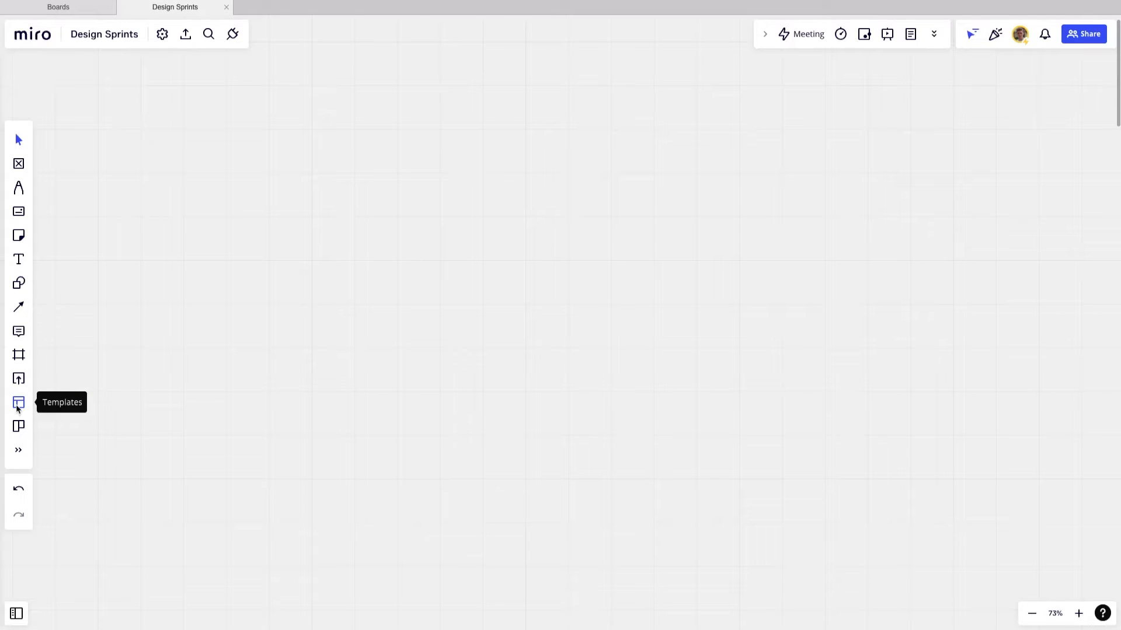
# Step: Search the template library for 'swimlane'
pyautogui.click(18, 404)
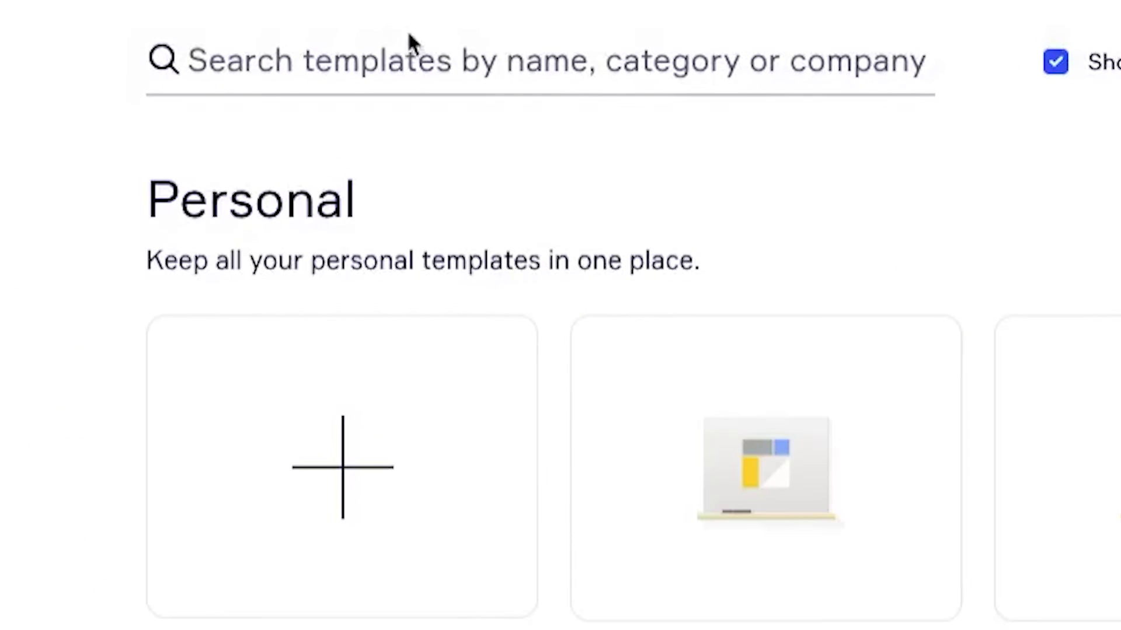
pyautogui.click(403, 56)
pyautogui.write('swiml')
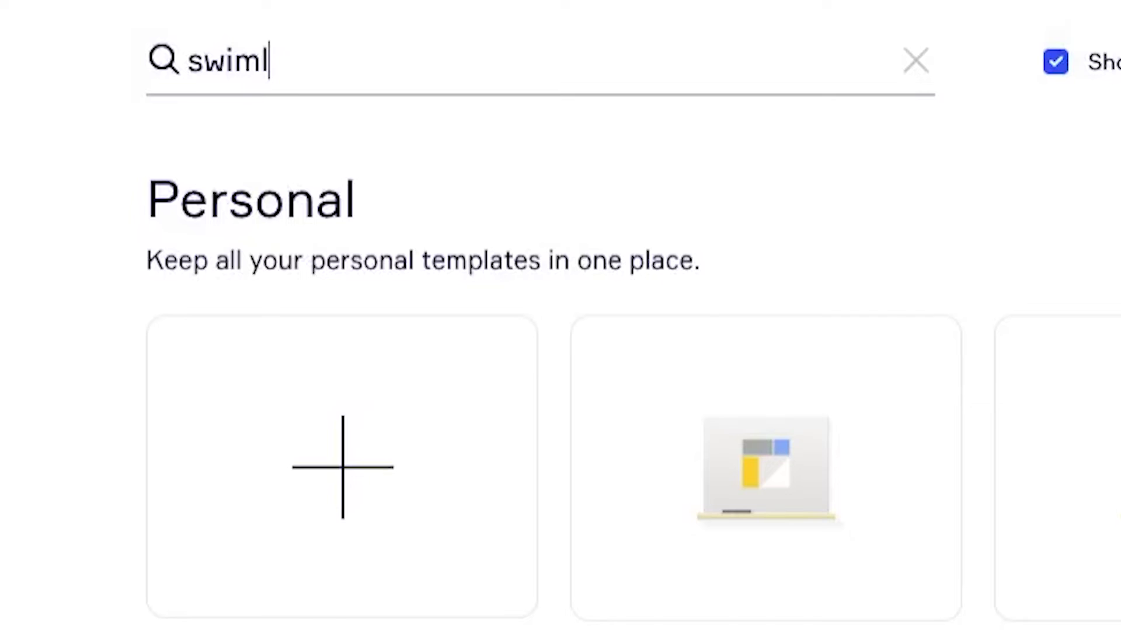
pyautogui.write('ane')
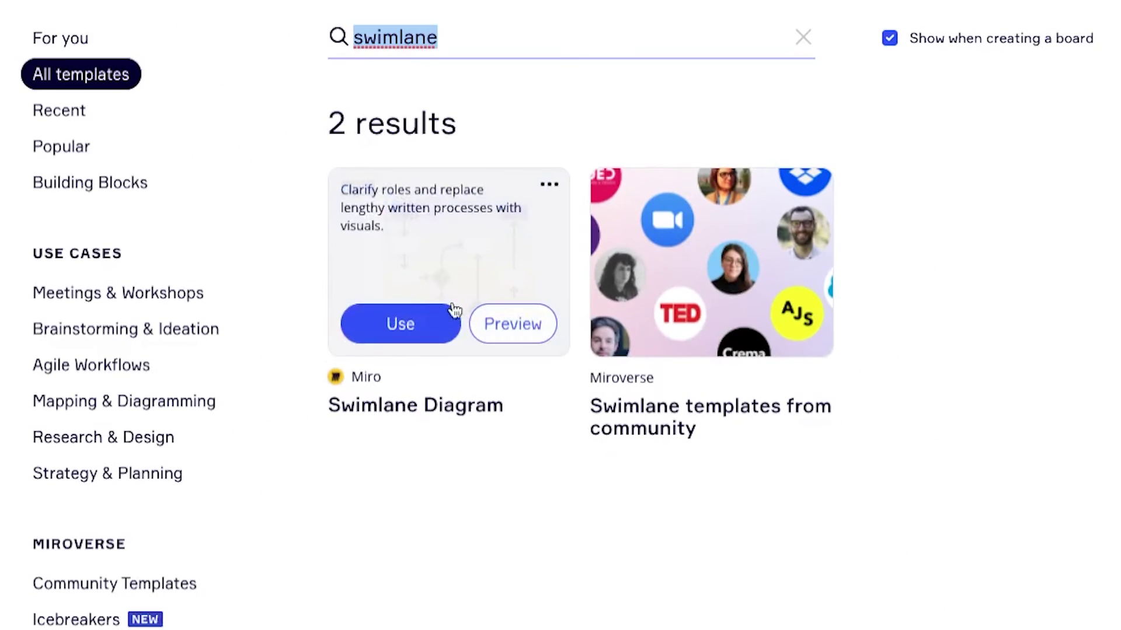
# Step: Insert the Swimlane Diagram template, dismiss the rating prompt, and add an extra column
pyautogui.click(435, 324)
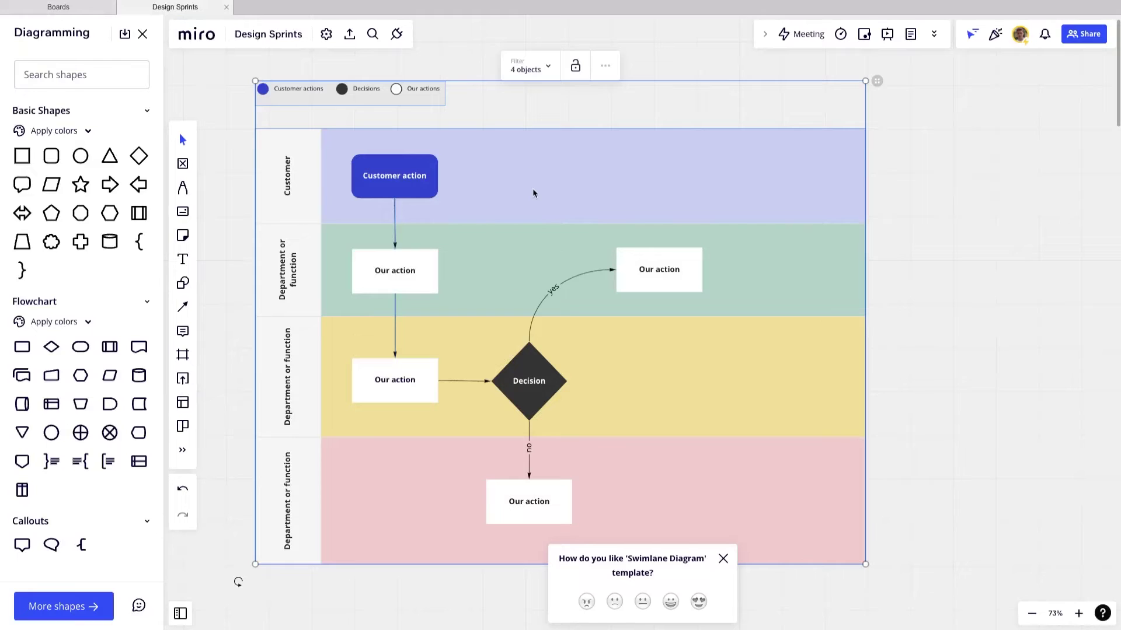
pyautogui.click(875, 403)
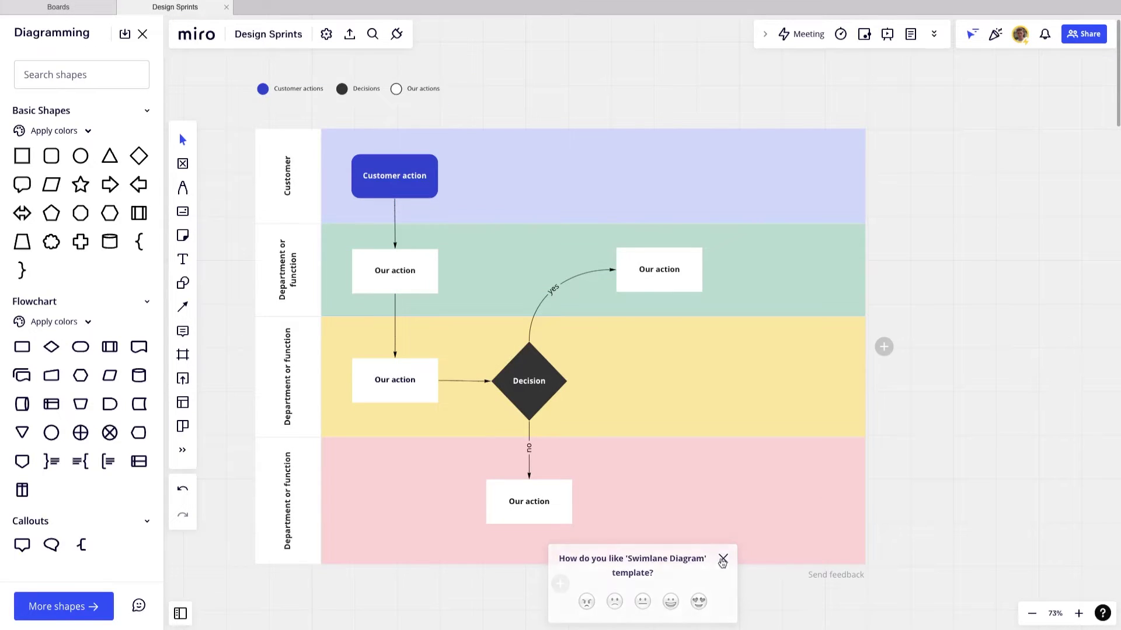
pyautogui.click(722, 558)
pyautogui.moveTo(883, 347)
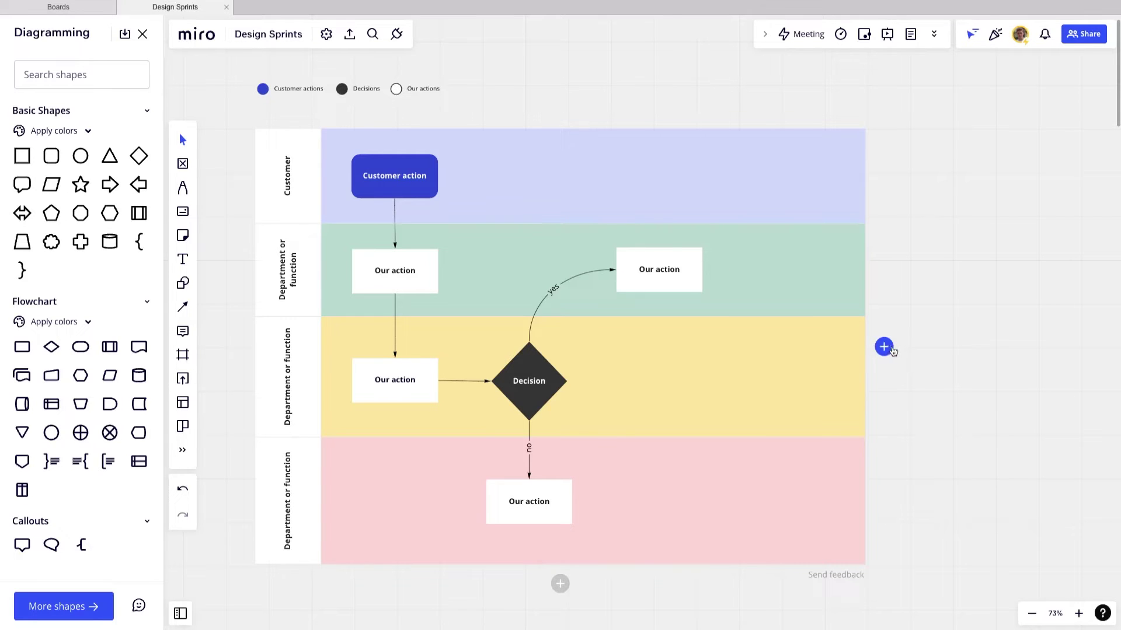
pyautogui.scroll(-5, 596, 497)
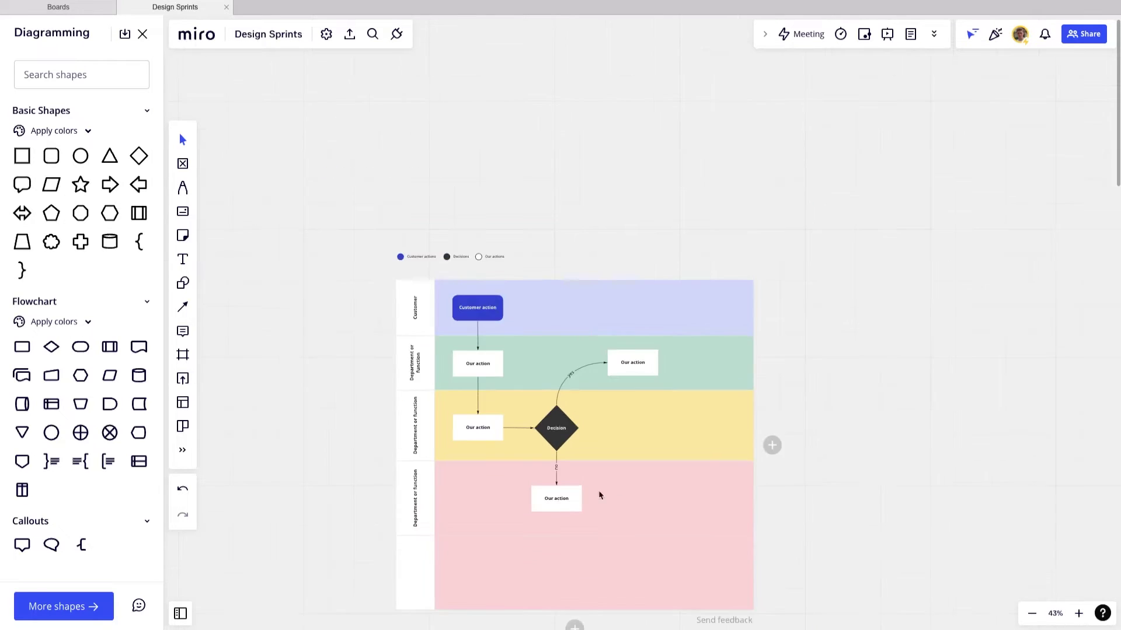
pyautogui.click(772, 445)
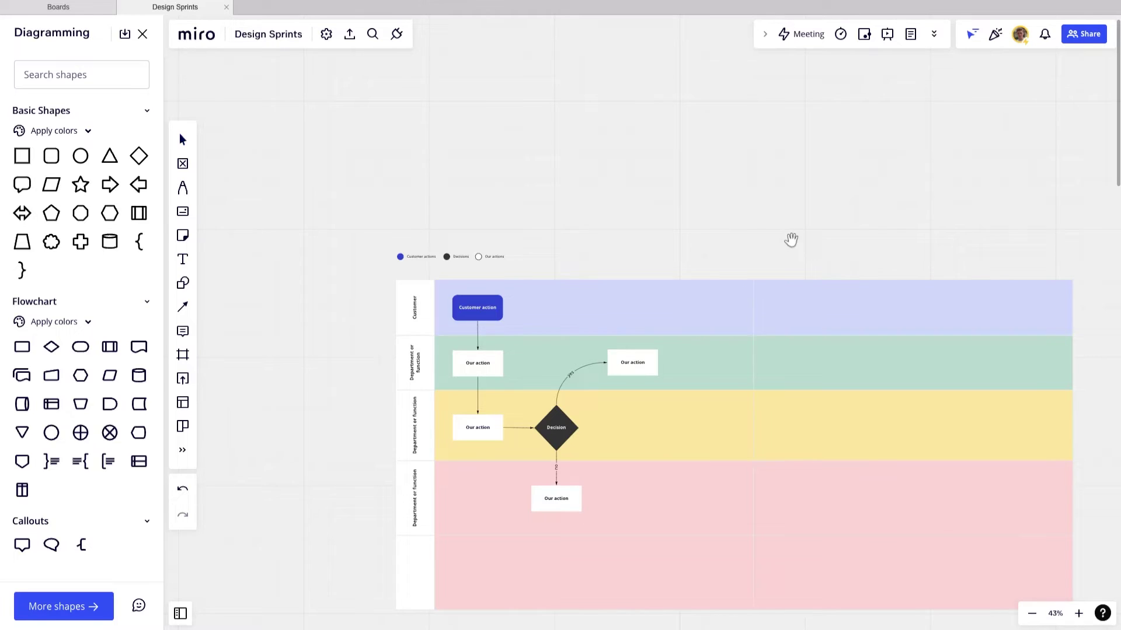
pyautogui.moveTo(790, 240); pyautogui.dragTo(727, 126)
pyautogui.hscroll(-3, 811, 322)
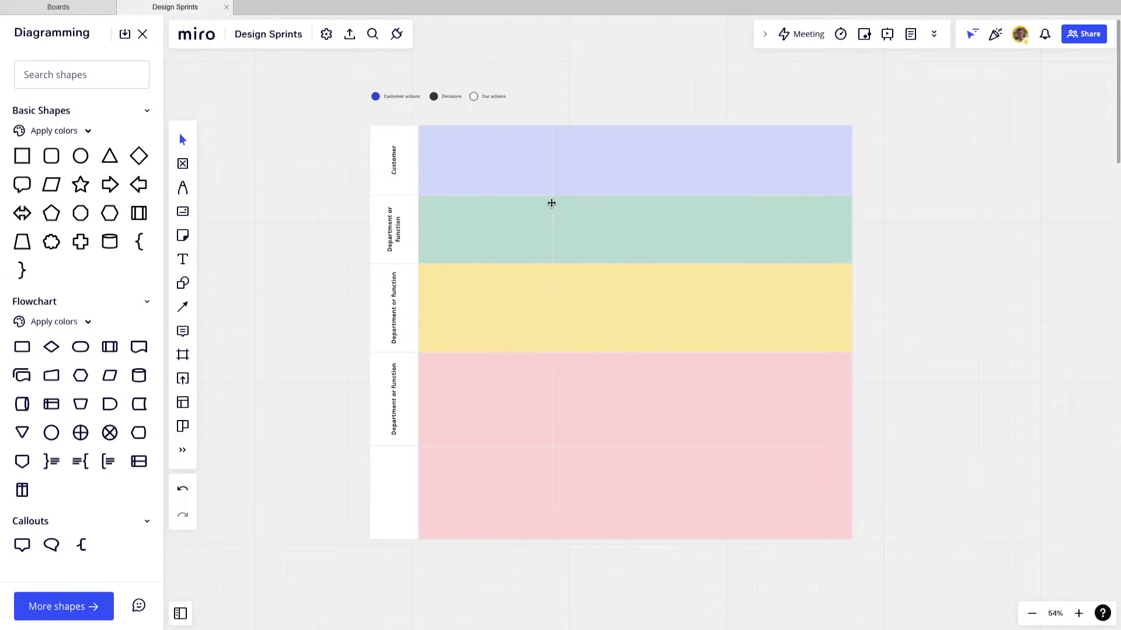
# Step: Clear the Customer and second lane labels
pyautogui.doubleClick(395, 161)
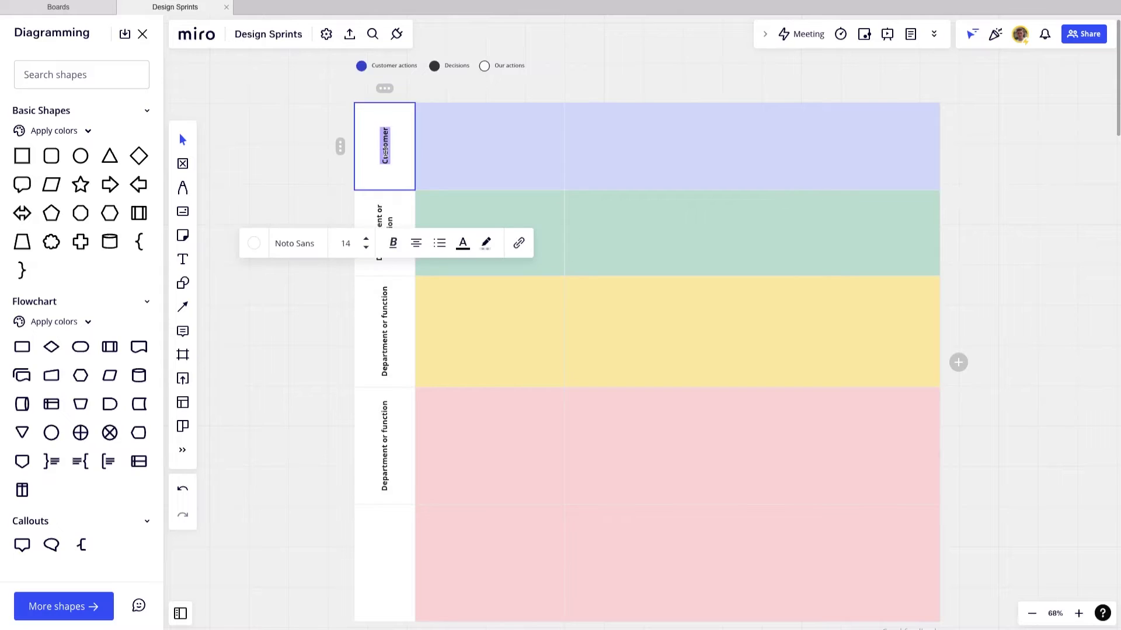
pyautogui.press('BackSpace')
pyautogui.doubleClick(379, 222)
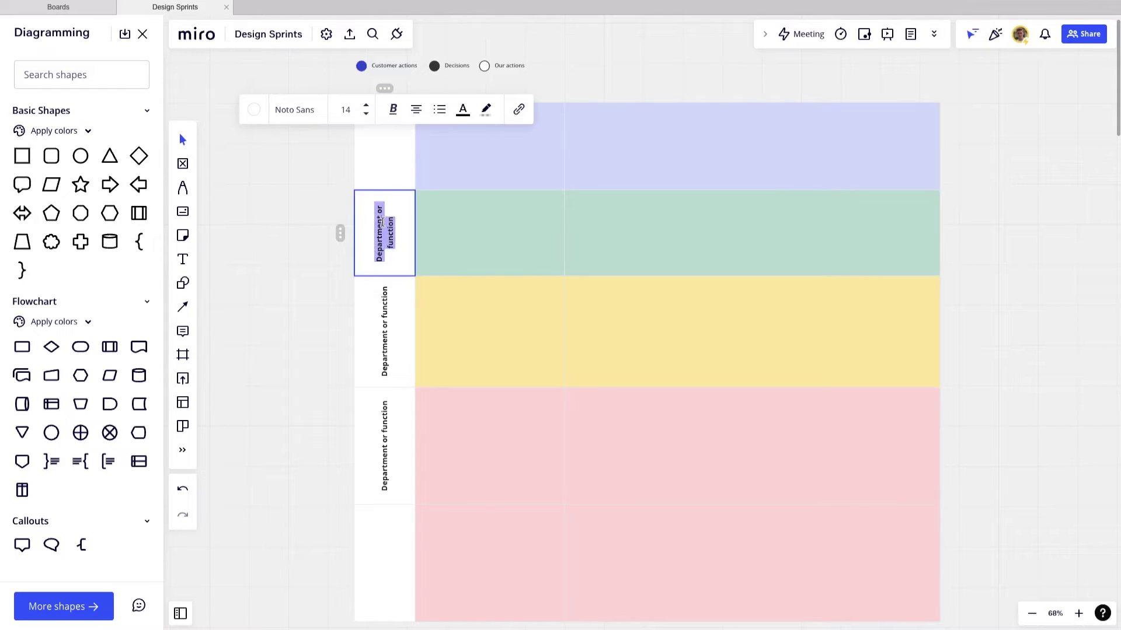
pyautogui.press('BackSpace')
# Step: Delete the swimlane's colour legend
pyautogui.click(385, 321)
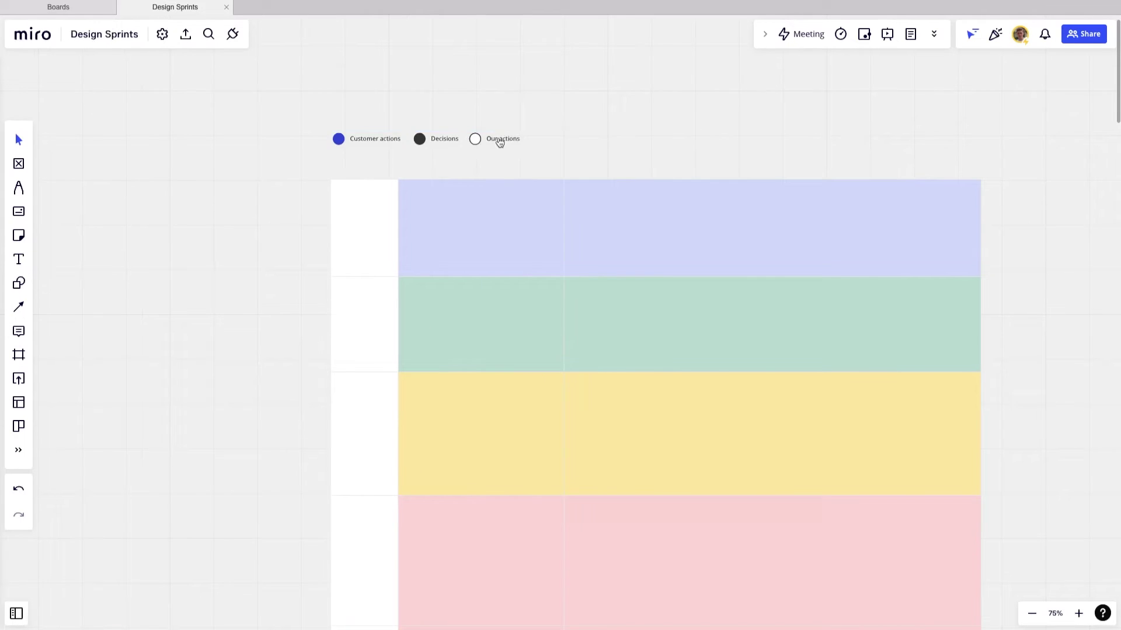
pyautogui.rightClick(500, 142)
pyautogui.click(528, 459)
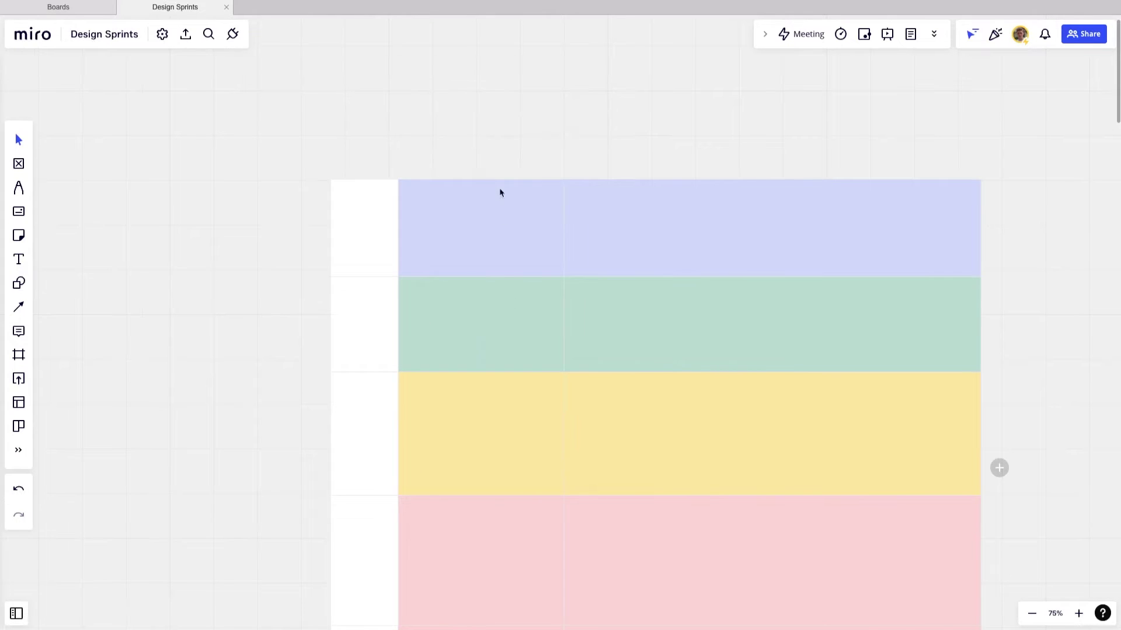
pyautogui.moveTo(592, 130); pyautogui.dragTo(520, 75)
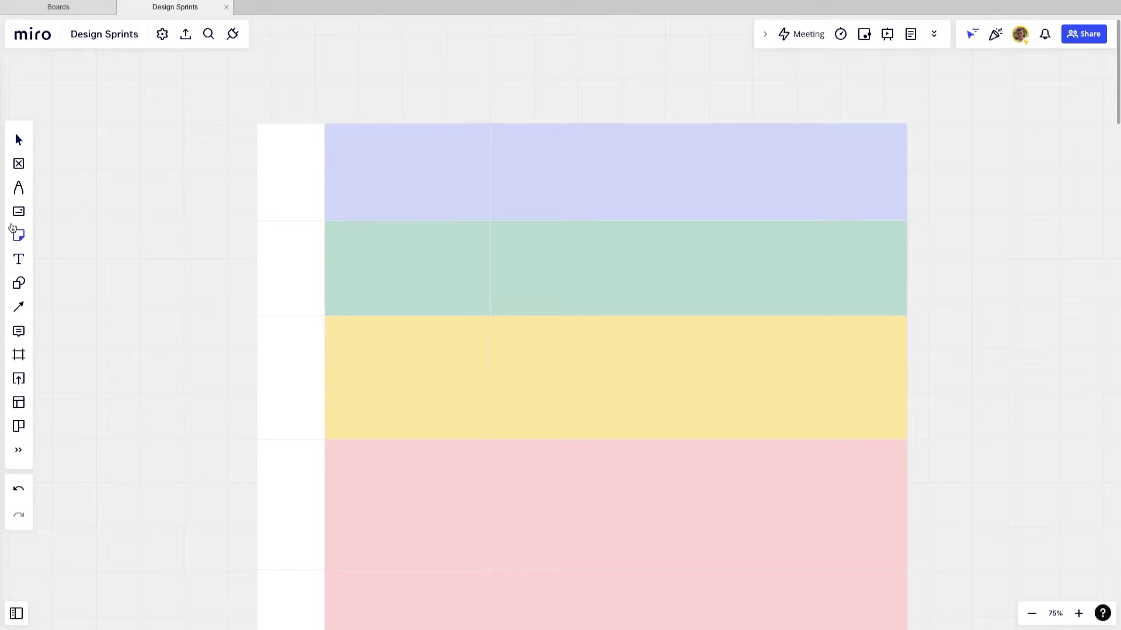
# Step: Place a 'User story 1' card in the top lane's label cell
pyautogui.click(18, 259)
pyautogui.click(297, 170)
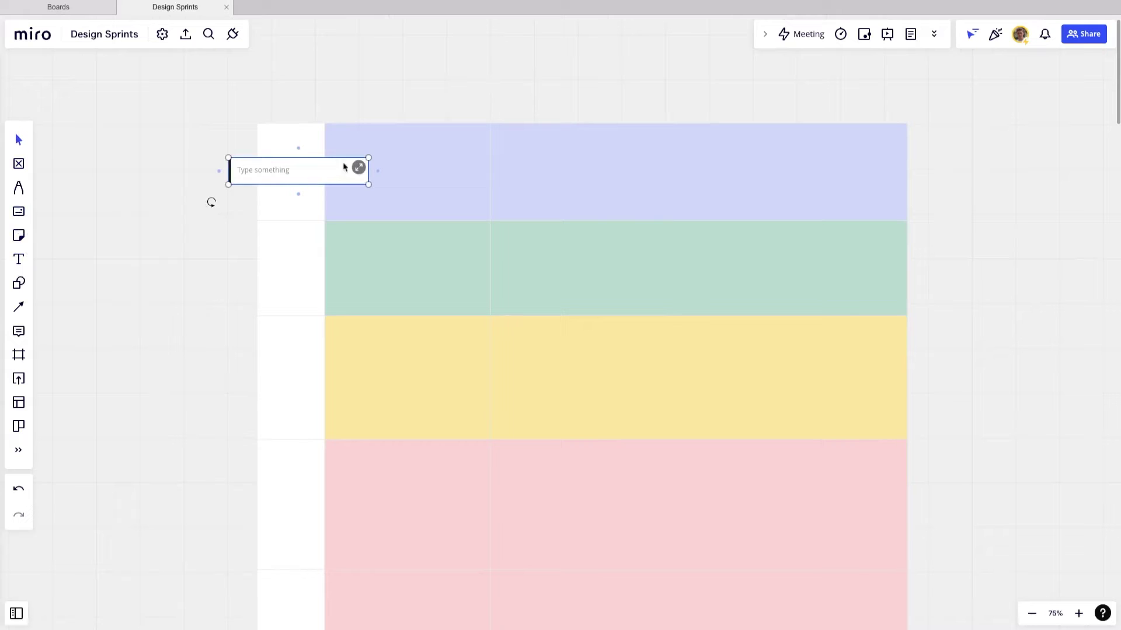
pyautogui.moveTo(367, 159)
pyautogui.mouseDown()
pyautogui.moveTo(294, 172)
pyautogui.moveTo(294, 153)
pyautogui.moveTo(293, 177)
pyautogui.mouseUp()
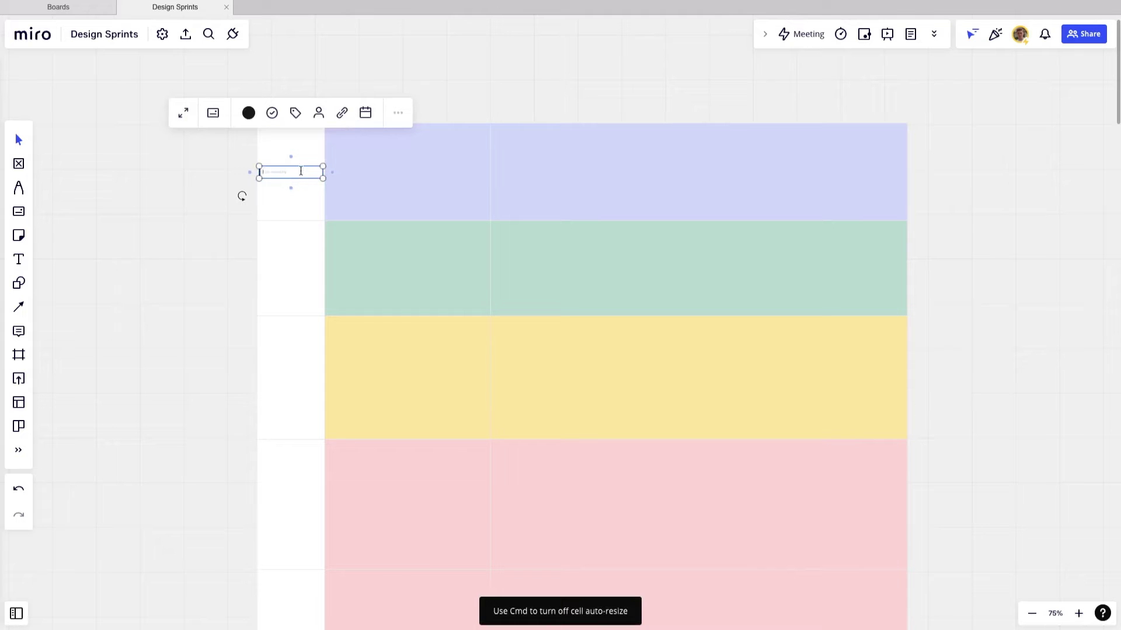
pyautogui.write('User story 1')
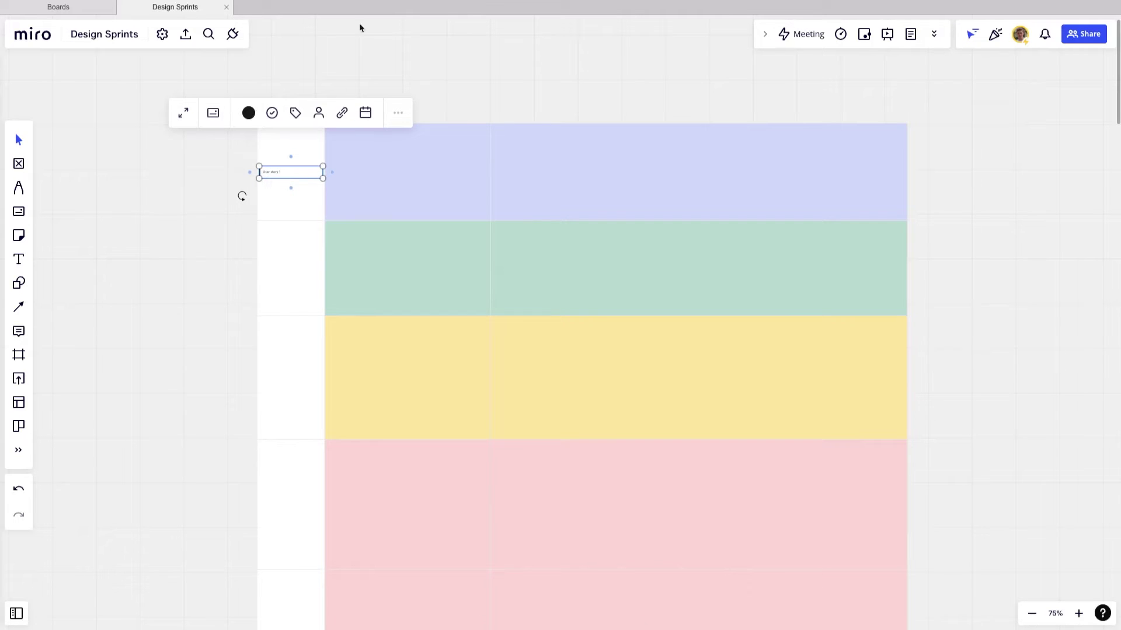
pyautogui.scroll(5, 243, 150)
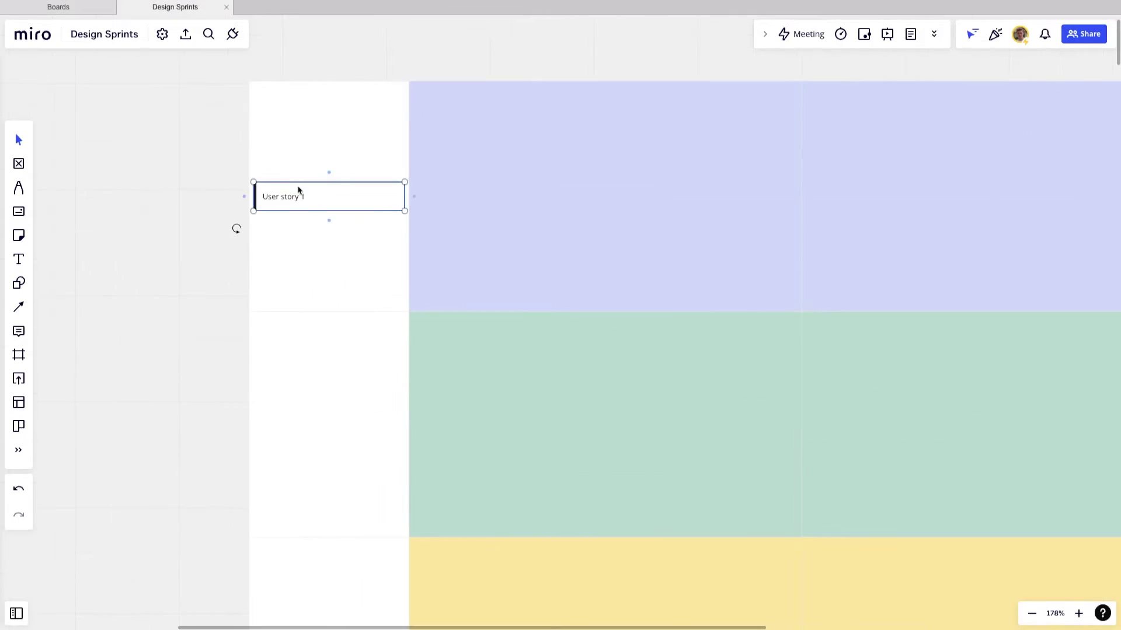
pyautogui.moveTo(303, 196)
pyautogui.mouseDown()
pyautogui.moveTo(259, 198)
pyautogui.moveTo(329, 422)
pyautogui.mouseUp()
pyautogui.press('Escape')
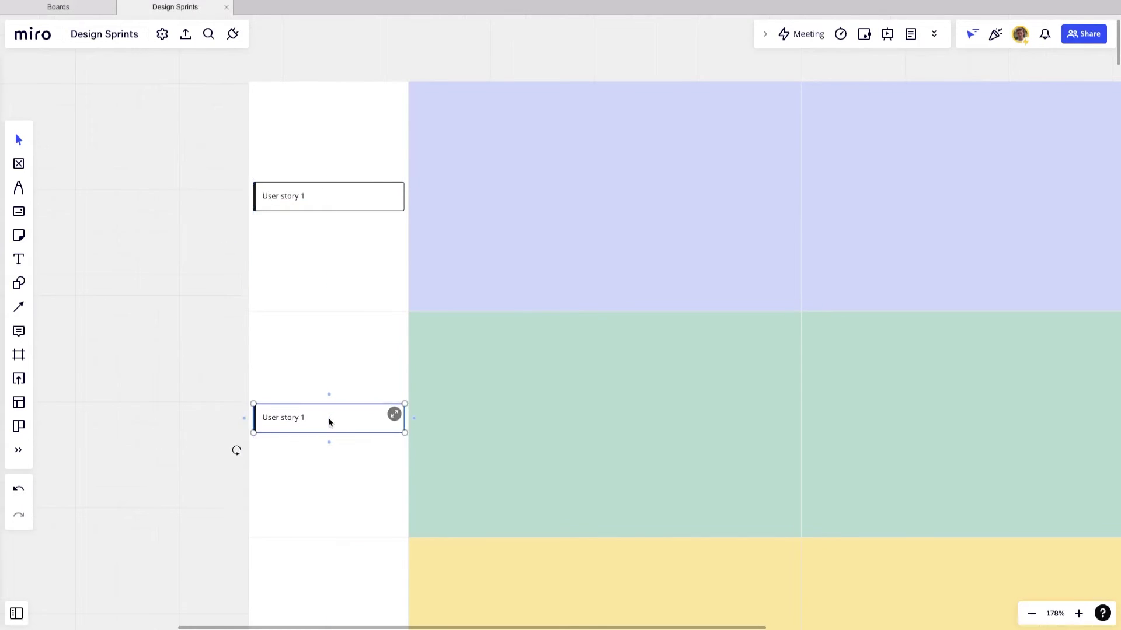
# Step: Label the copied cards in the next lanes User story 2 and User story 3
pyautogui.doubleClick(310, 418)
pyautogui.press('Escape')
pyautogui.moveTo(318, 419); pyautogui.dragTo(329, 515)
pyautogui.doubleClick(303, 515)
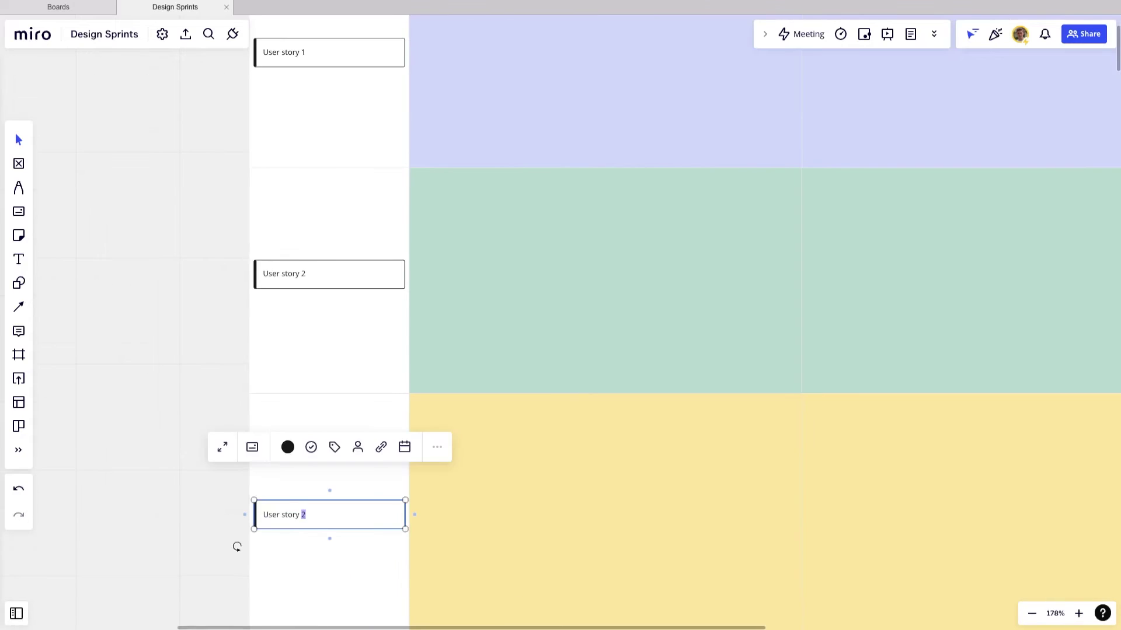
pyautogui.scroll(-5, 209, 524)
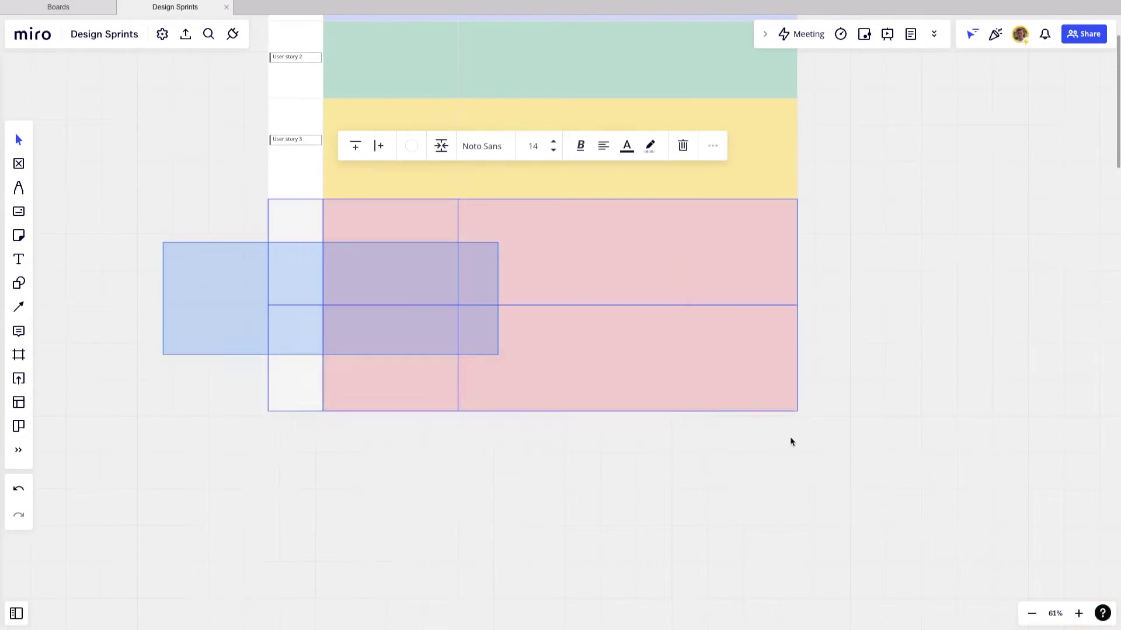
# Step: Remove the extra pink lanes and add 'In Progress' and 'Complete' column headings
pyautogui.press('Delete')
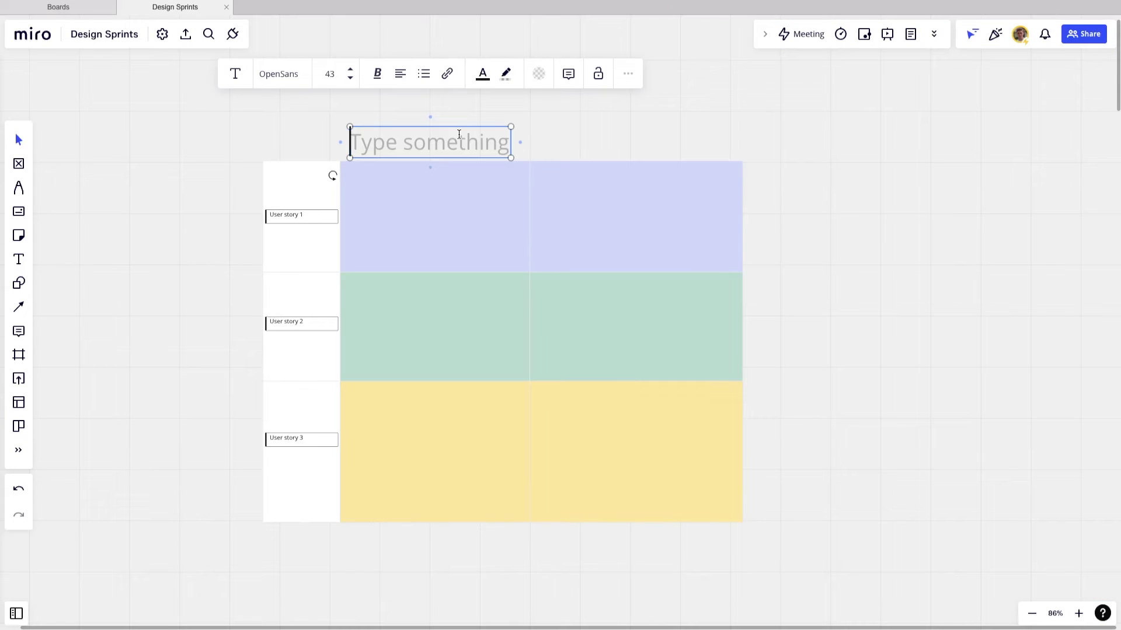
pyautogui.write('In P')
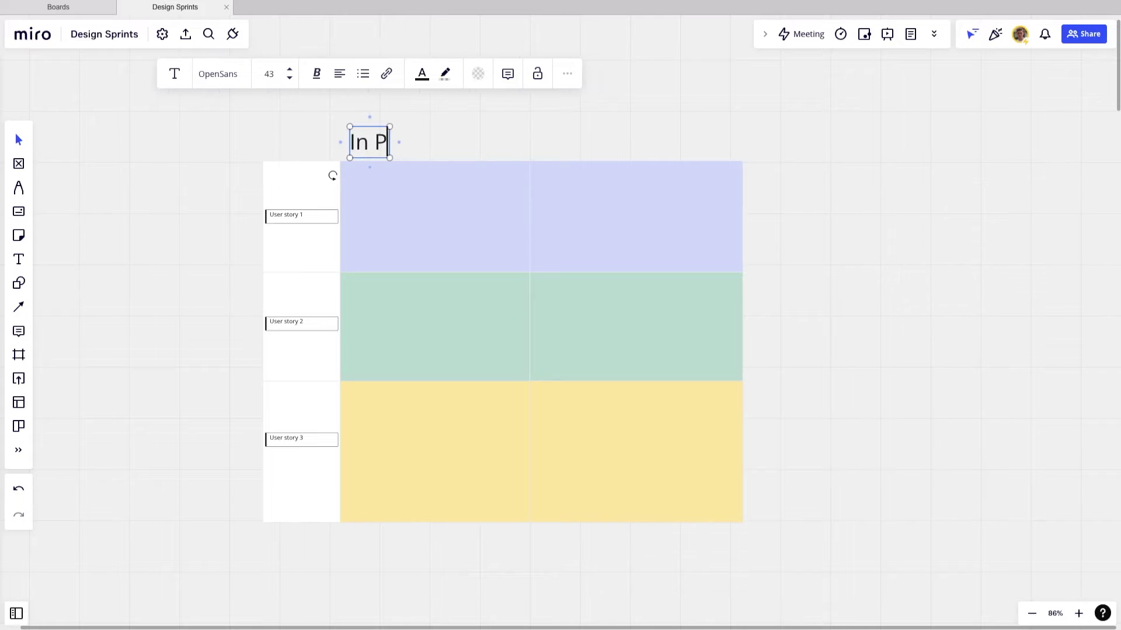
pyautogui.write('rogress')
pyautogui.hotkey('ctrl', 'd')
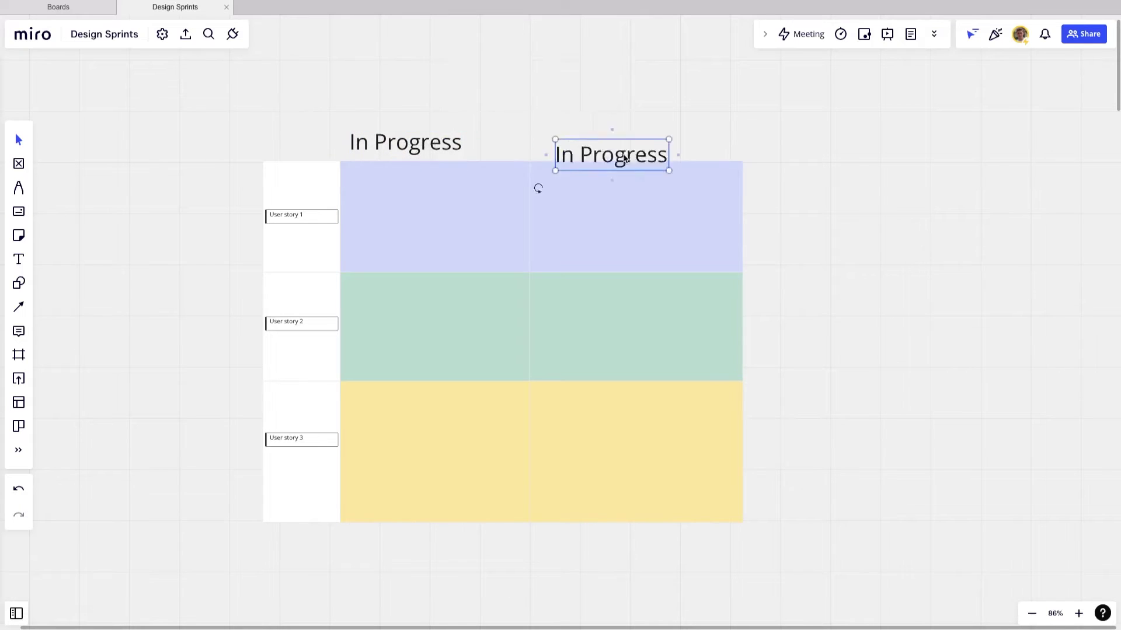
pyautogui.write('Complete')
pyautogui.press('Escape')
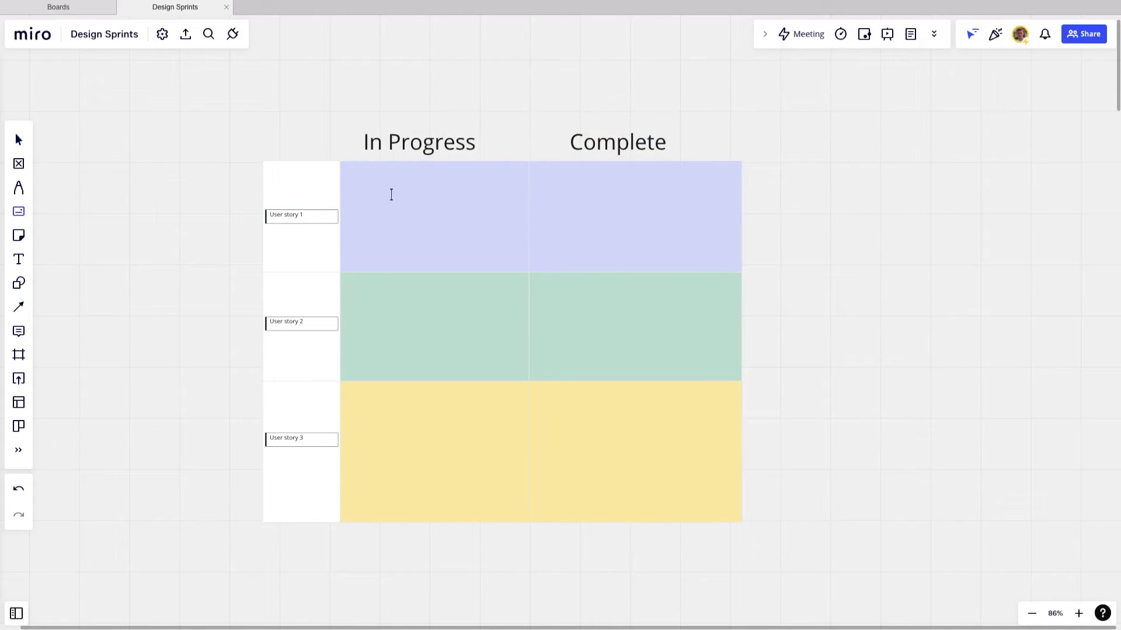
# Step: Add 'Build out the landing page' and 'Complete Feature 1' cards, copying them into User story 2
pyautogui.click(391, 195)
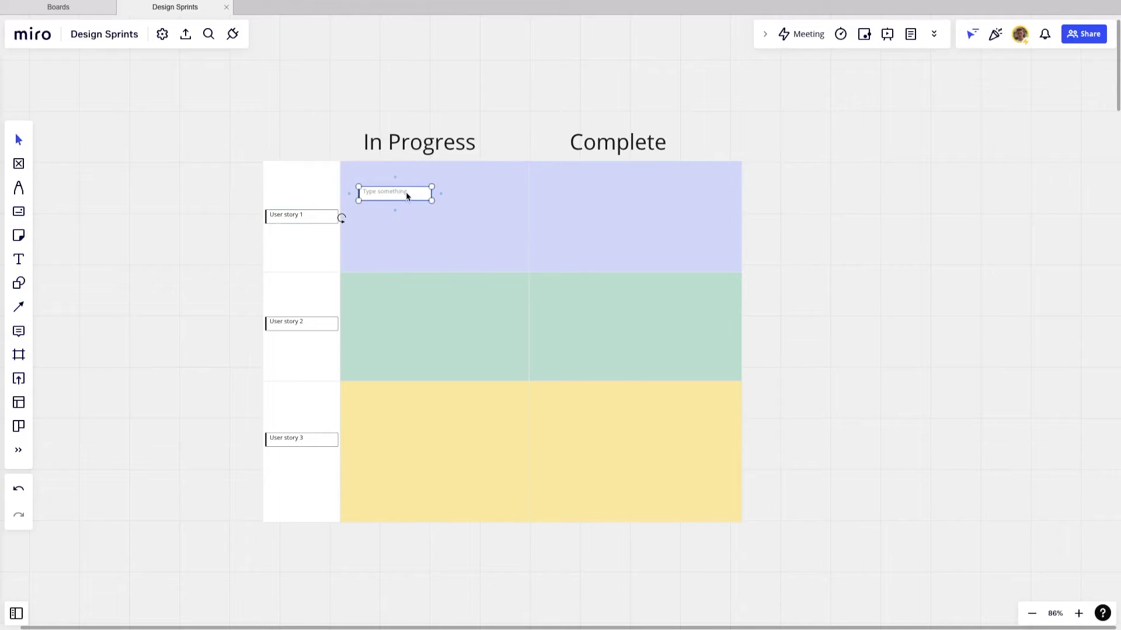
pyautogui.write('Build out the landing pag')
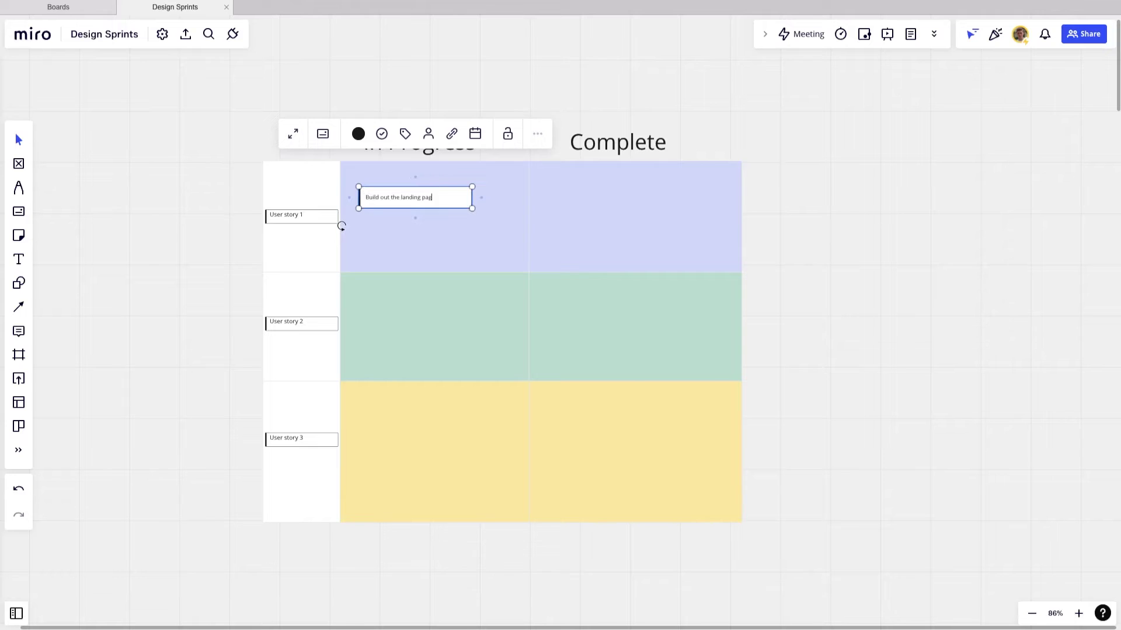
pyautogui.write('e')
pyautogui.click(389, 268)
pyautogui.write('c')
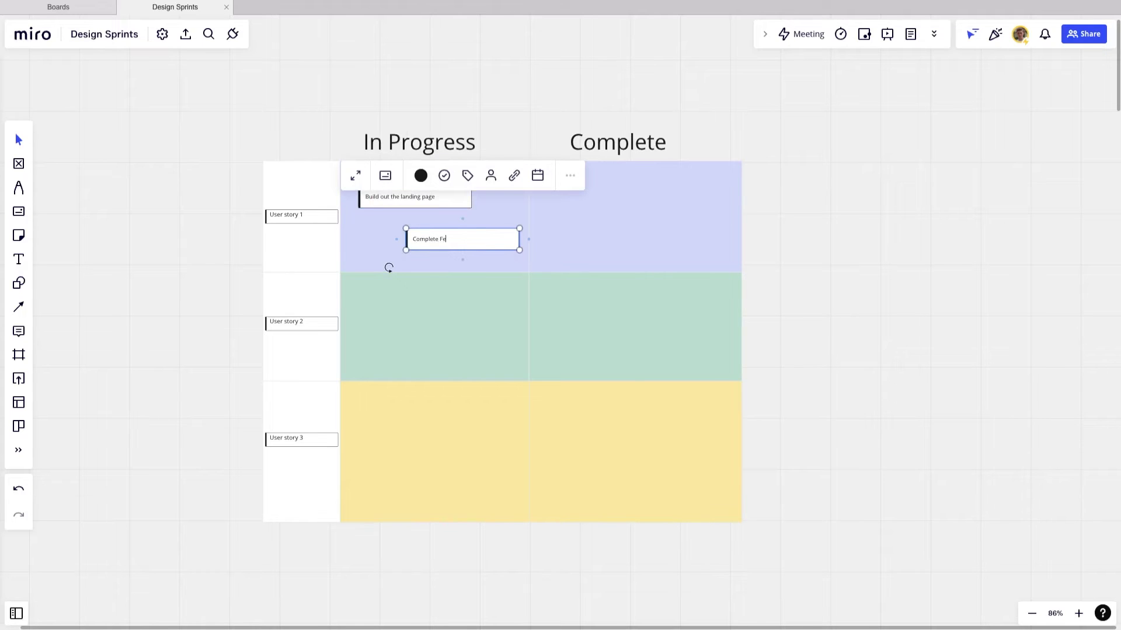
pyautogui.write(' 1')
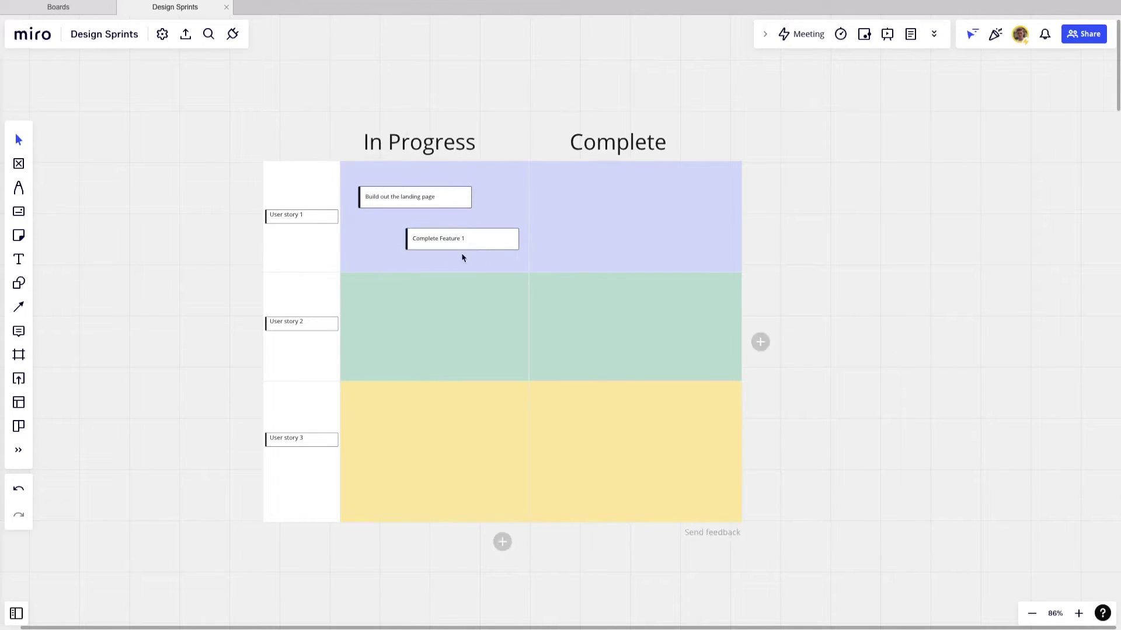
pyautogui.keyDown('shift'); pyautogui.click(440, 205); pyautogui.keyUp('shift')
pyautogui.moveTo(440, 204)
pyautogui.mouseDown()
pyautogui.moveTo(426, 300)
pyautogui.moveTo(438, 430)
pyautogui.mouseUp()
pyautogui.click(889, 416)
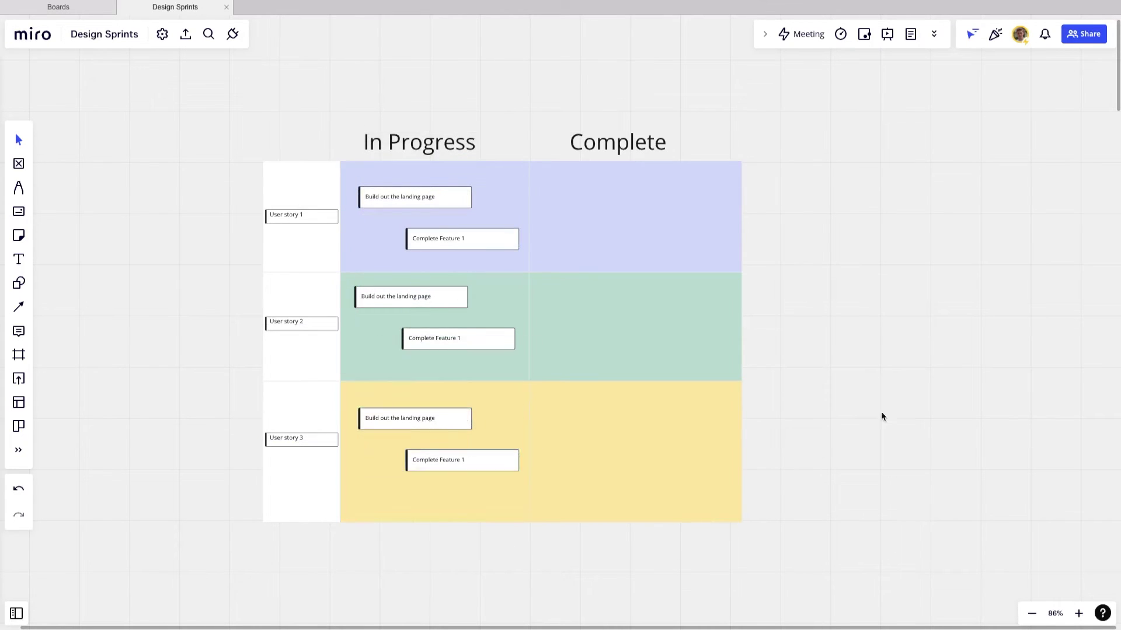
# Step: Assign the teammate to the 'Build out the landing page' card
pyautogui.click(430, 203)
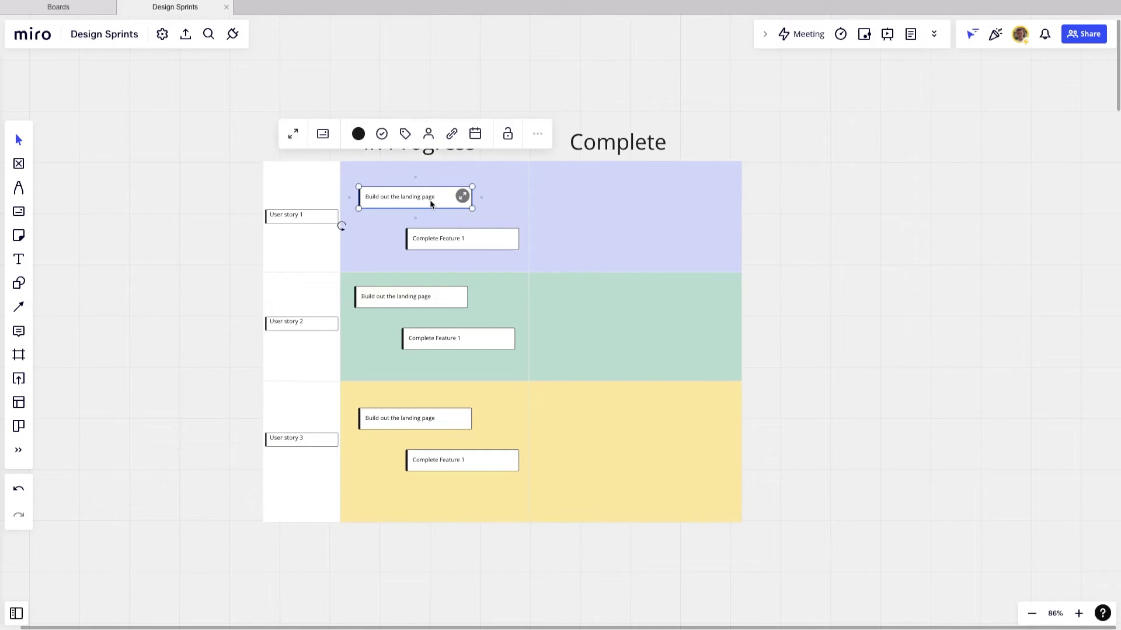
pyautogui.click(429, 134)
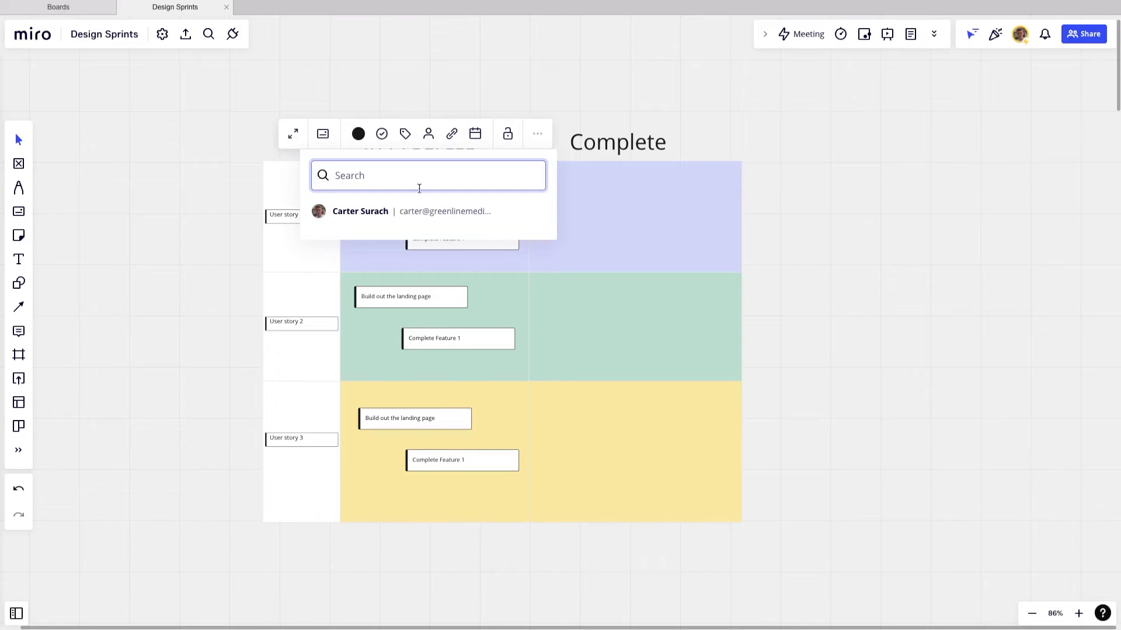
pyautogui.click(417, 211)
pyautogui.click(889, 233)
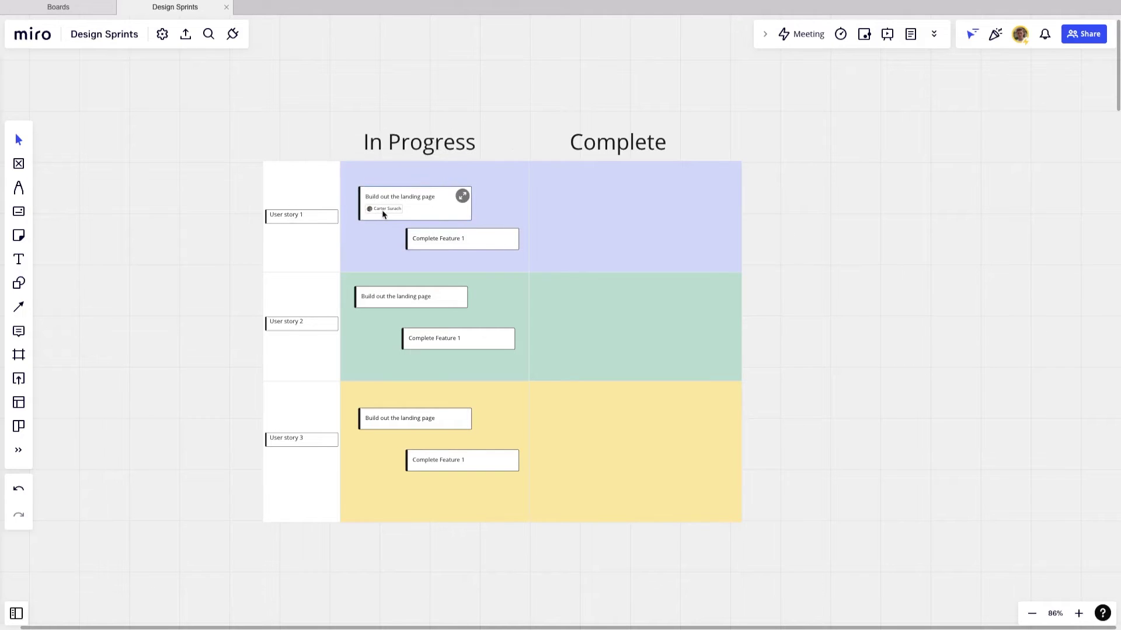
pyautogui.scroll(3, 382, 209)
# Step: Assign the teammate to 'Complete Feature 1' and tag it P1
pyautogui.click(525, 251)
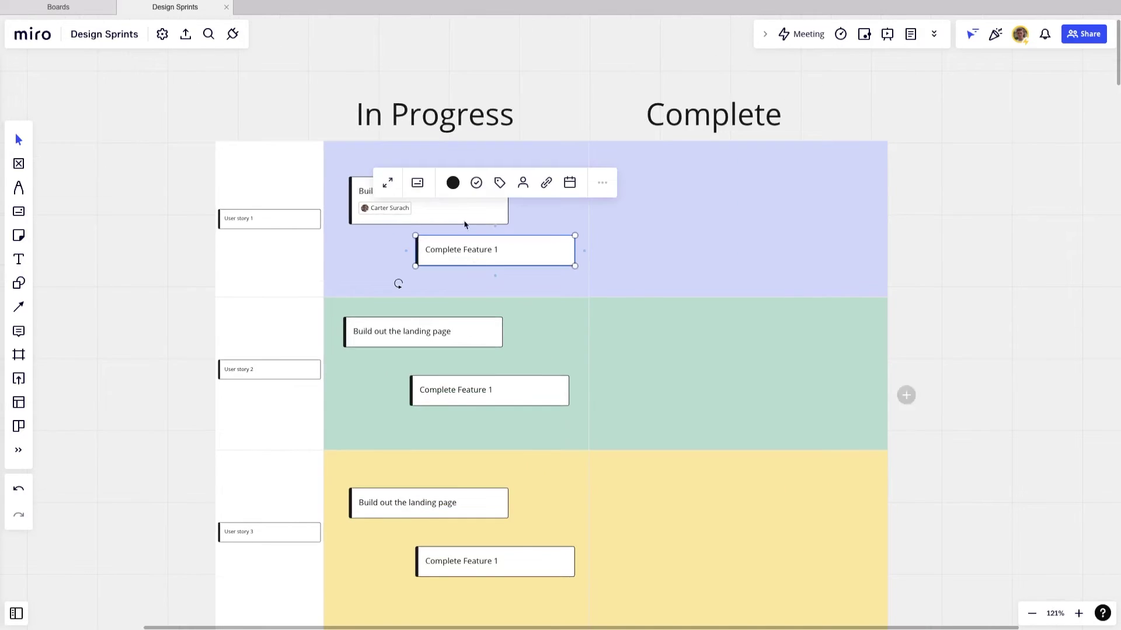
pyautogui.click(522, 183)
pyautogui.click(461, 257)
pyautogui.click(499, 182)
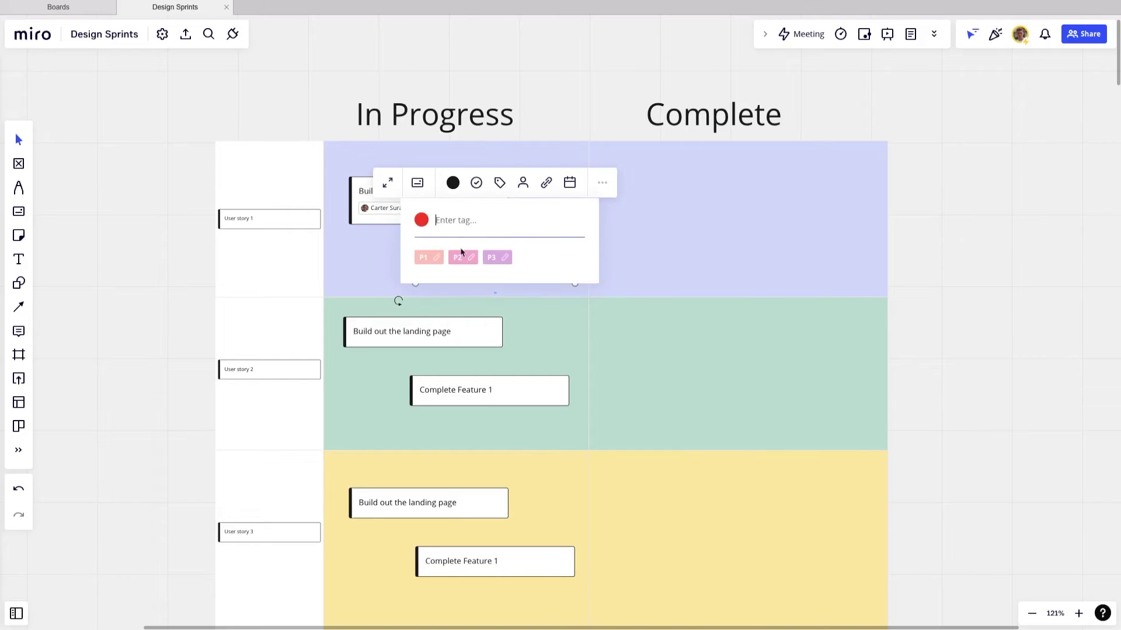
pyautogui.click(423, 257)
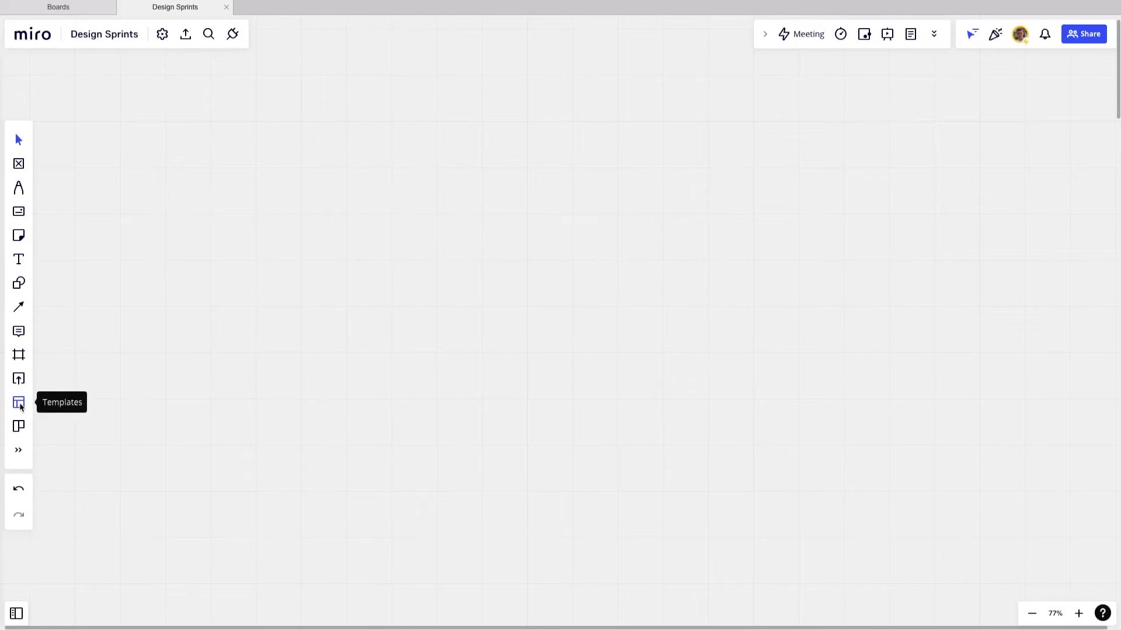
# Step: Search the template library for 'retrospective'
pyautogui.click(18, 403)
pyautogui.click(624, 78)
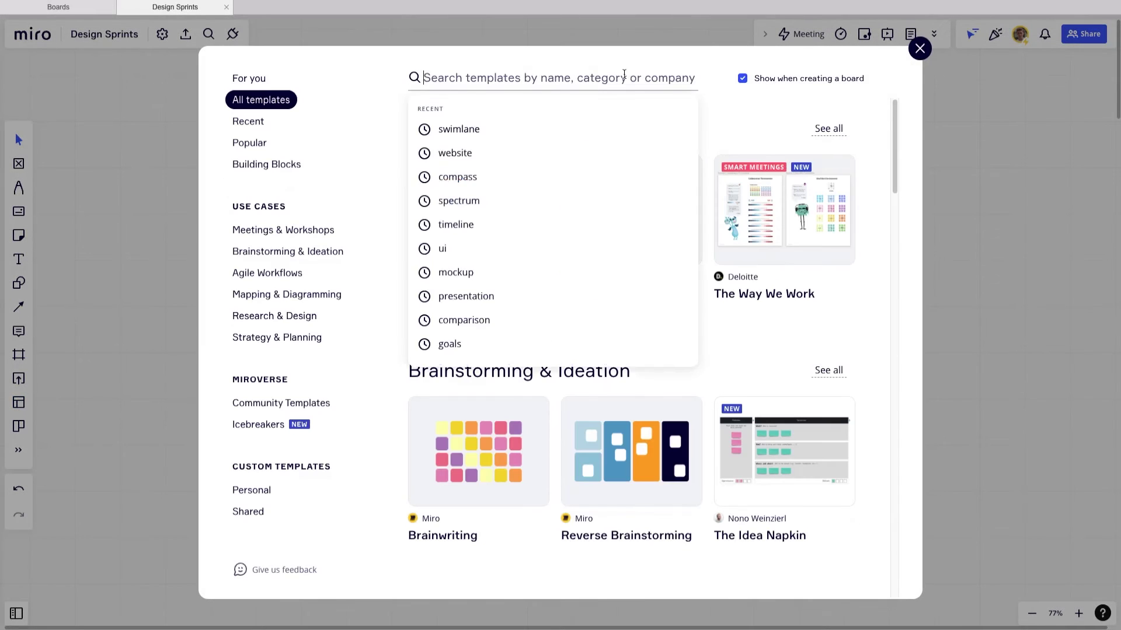
pyautogui.write('retrosp')
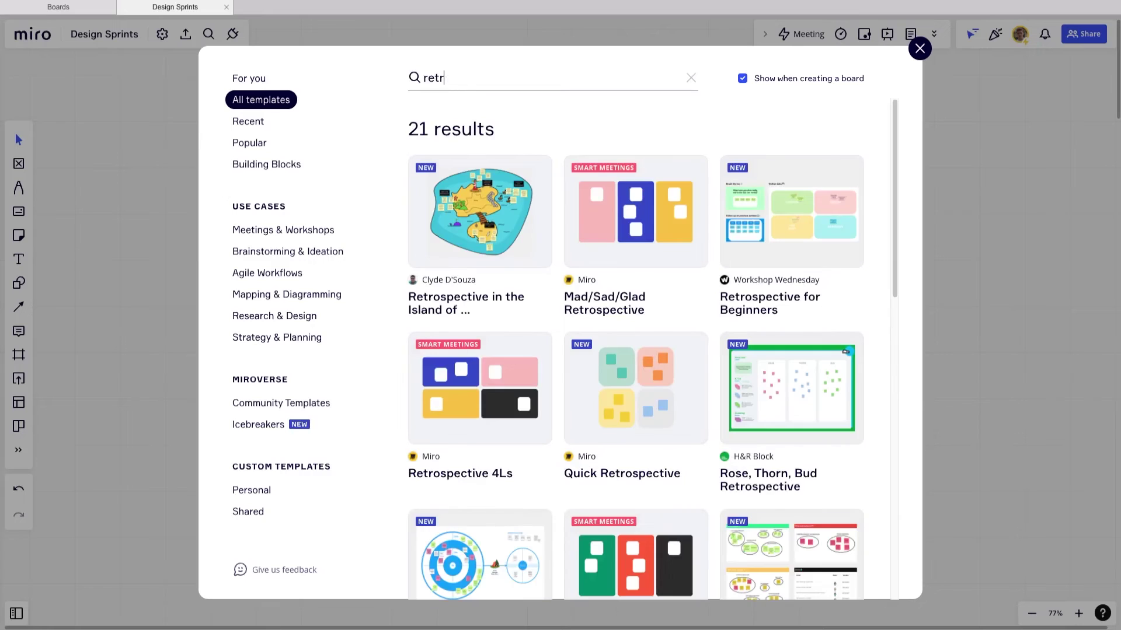
pyautogui.write('ective')
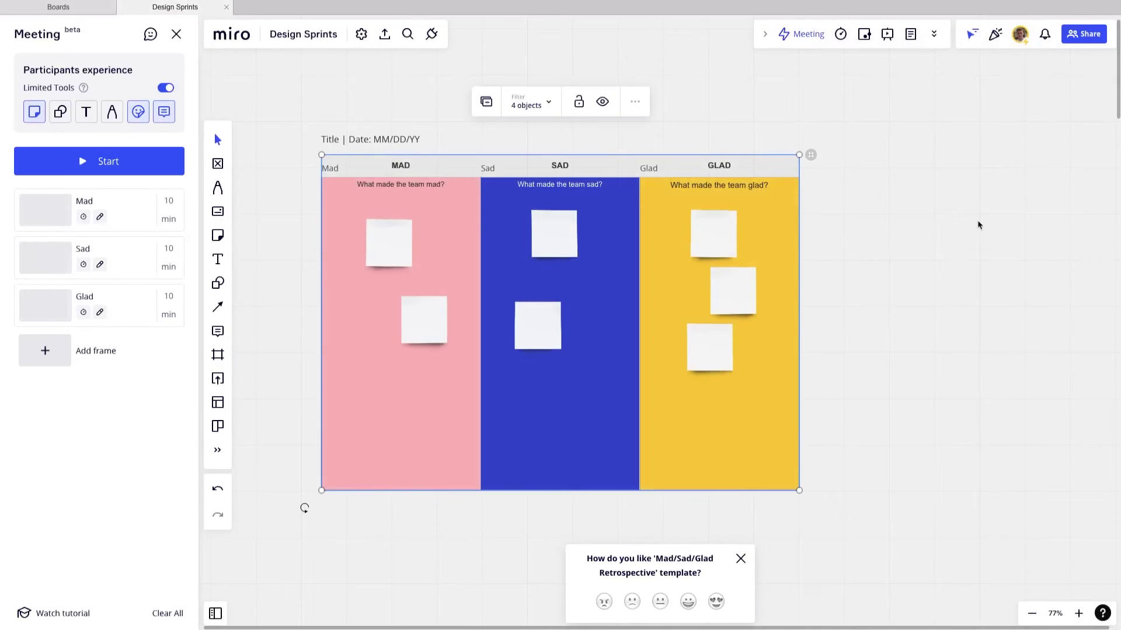
# Step: Retitle the retrospective 'Retrospective for Sprint 1 | Date: 22/10/22'
pyautogui.click(979, 225)
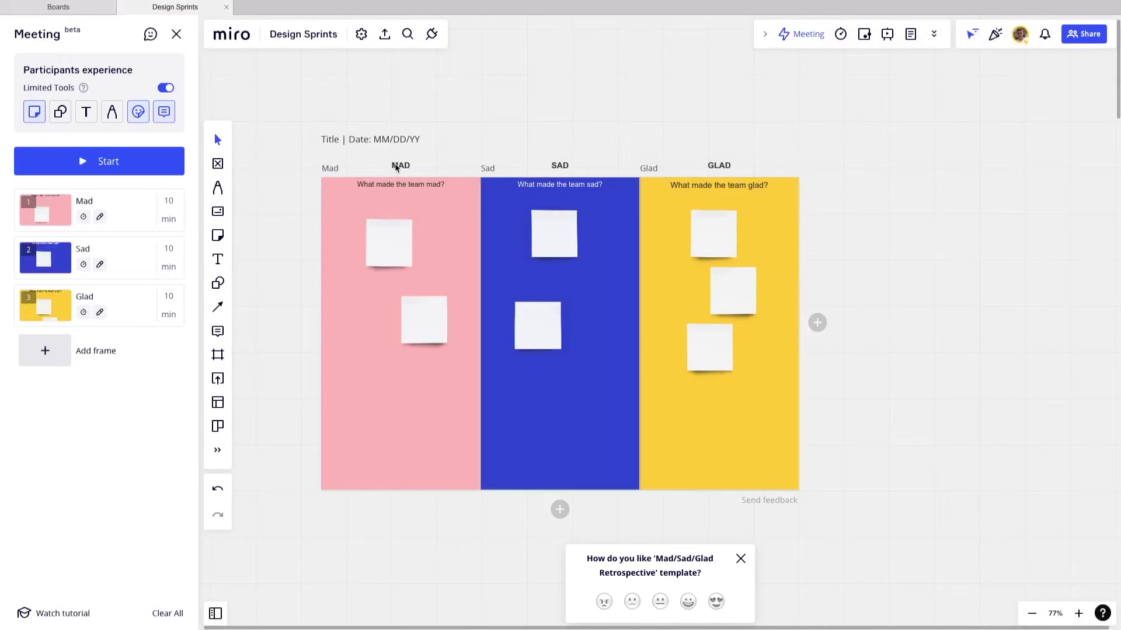
pyautogui.click(376, 144)
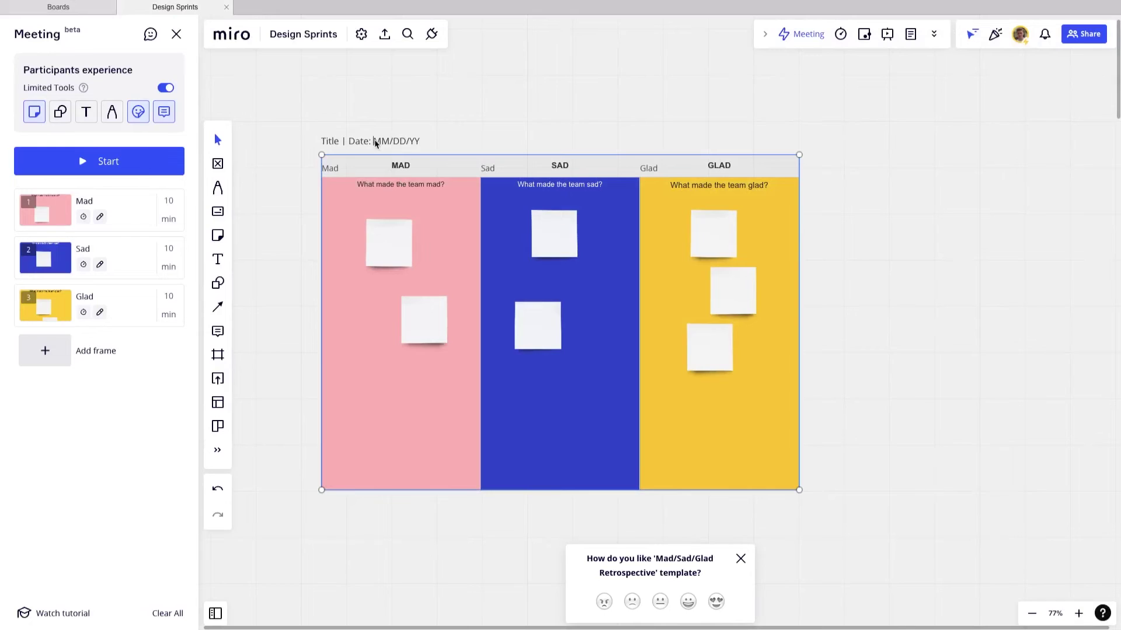
pyautogui.moveTo(375, 143); pyautogui.dragTo(440, 146)
pyautogui.moveTo(339, 141); pyautogui.dragTo(320, 141)
pyautogui.press('BackSpace')
pyautogui.write('Retr')
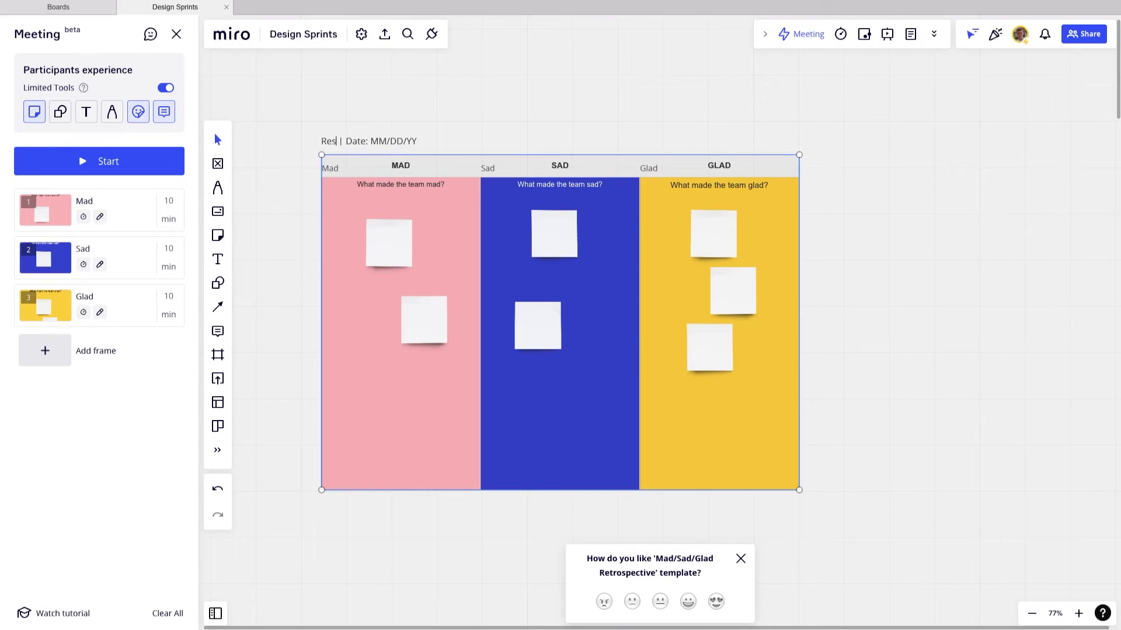
pyautogui.write('ospectiv')
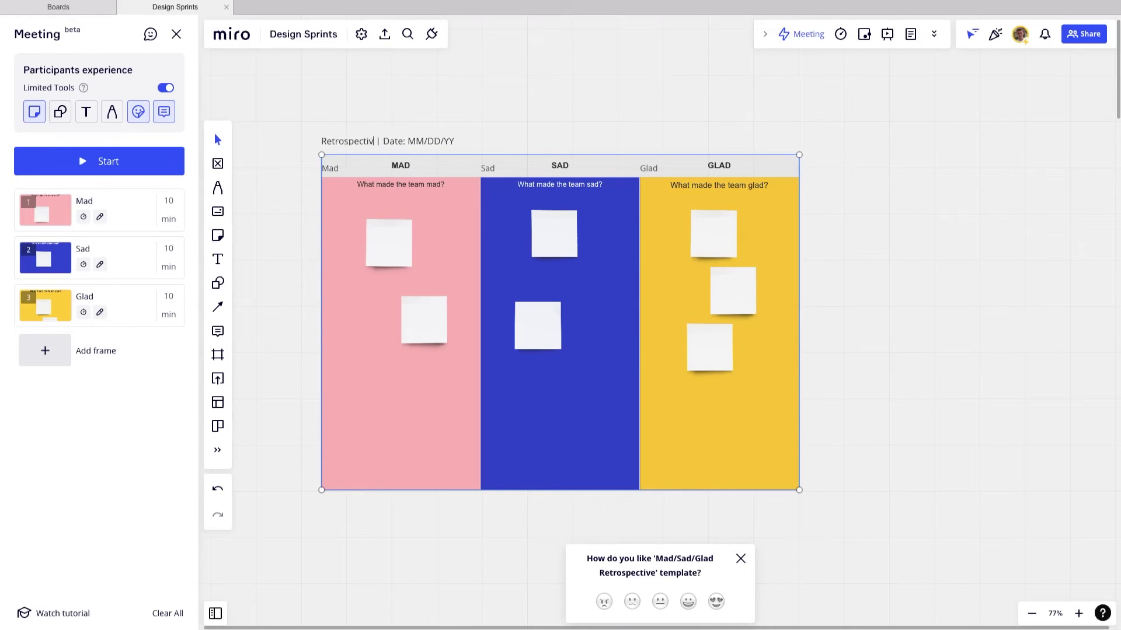
pyautogui.write('e for Sprint 1 | Date: ')
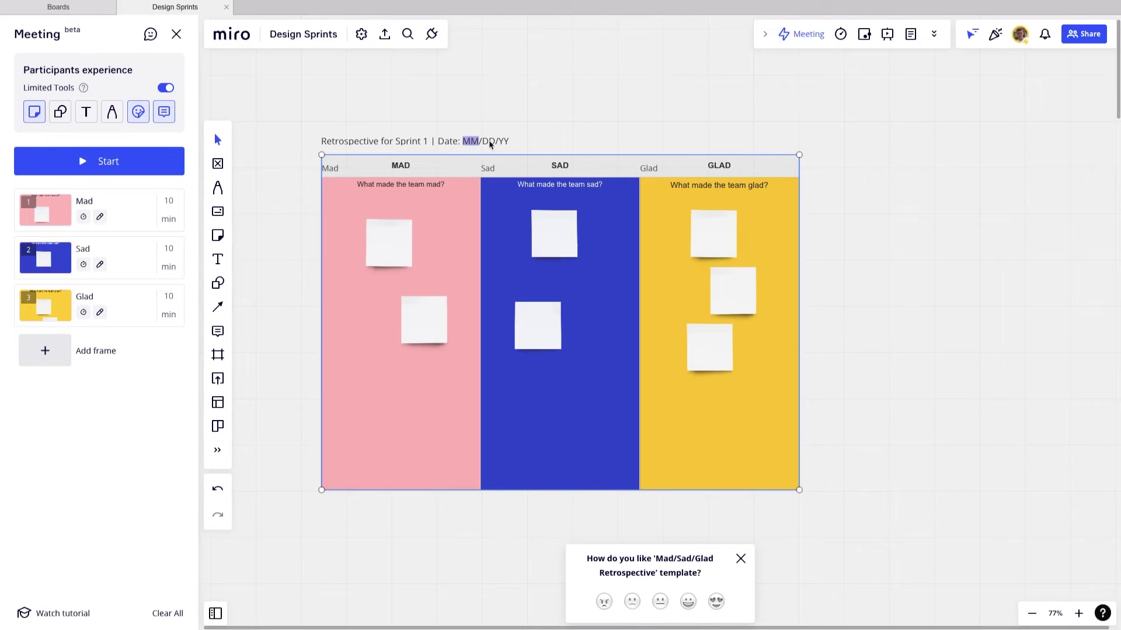
pyautogui.write('22/10/22')
# Step: Reposition the top SAD note and place a copied pink note lower in MAD
pyautogui.moveTo(564, 243); pyautogui.dragTo(566, 242)
pyautogui.click(388, 245)
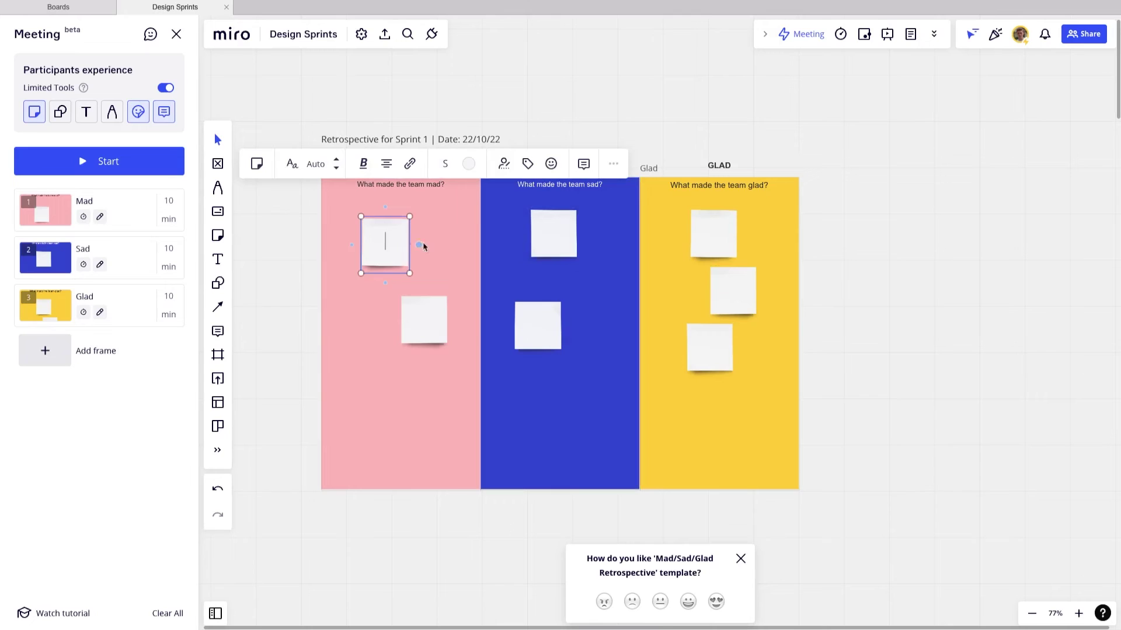
pyautogui.click(444, 328)
pyautogui.moveTo(445, 329)
pyautogui.mouseDown()
pyautogui.moveTo(558, 410)
pyautogui.moveTo(379, 402)
pyautogui.mouseUp()
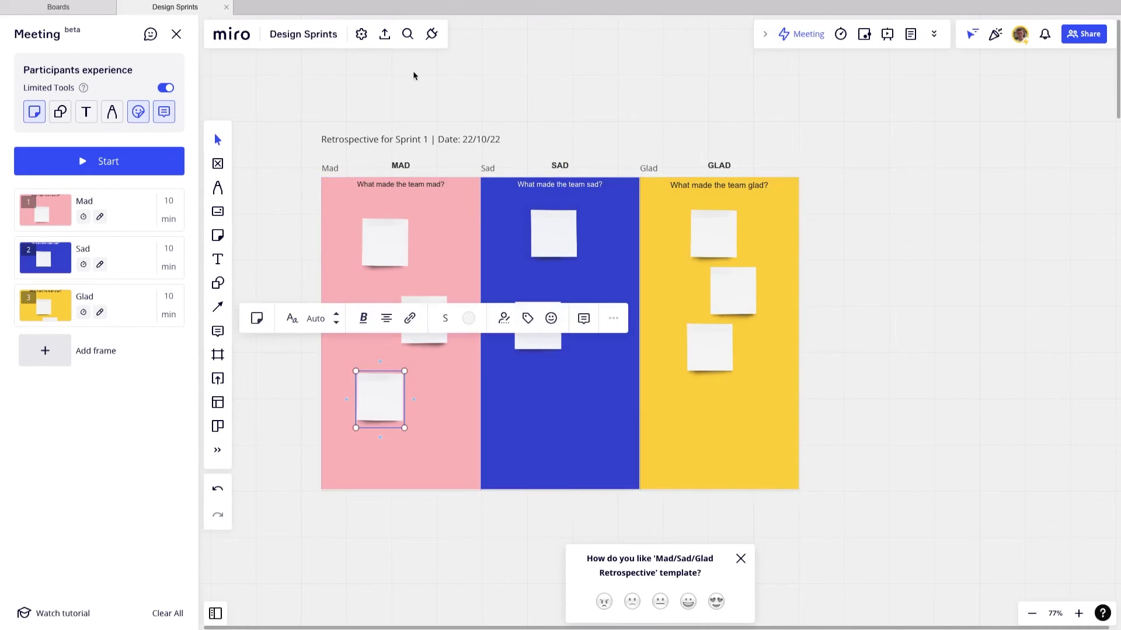
pyautogui.click(542, 123)
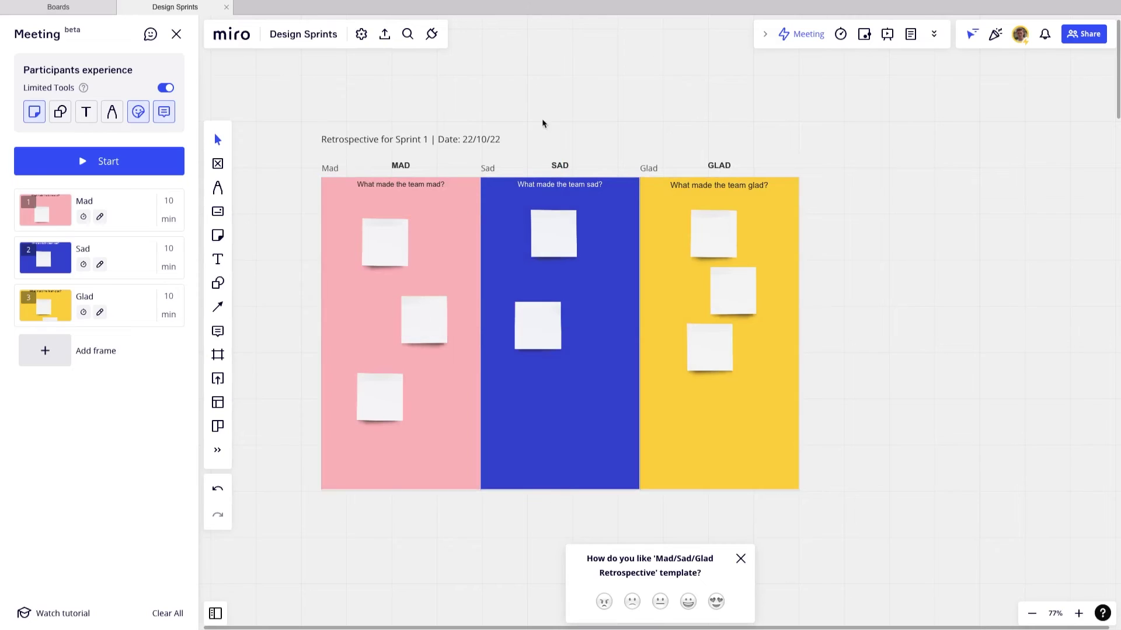
# Step: Write 'There wasn't strong enough instruction' and 'Running into roadblocks' in the MAD notes
pyautogui.doubleClick(400, 243)
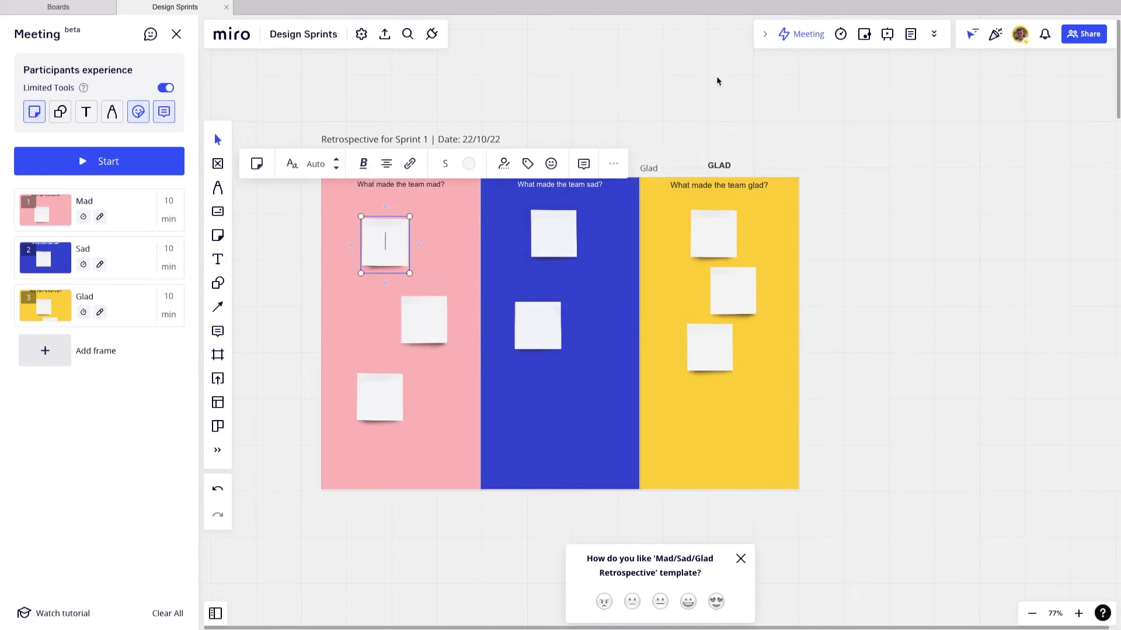
pyautogui.write('There w')
pyautogui.write("asn't strong enough")
pyautogui.write(' instruction')
pyautogui.press('Return')
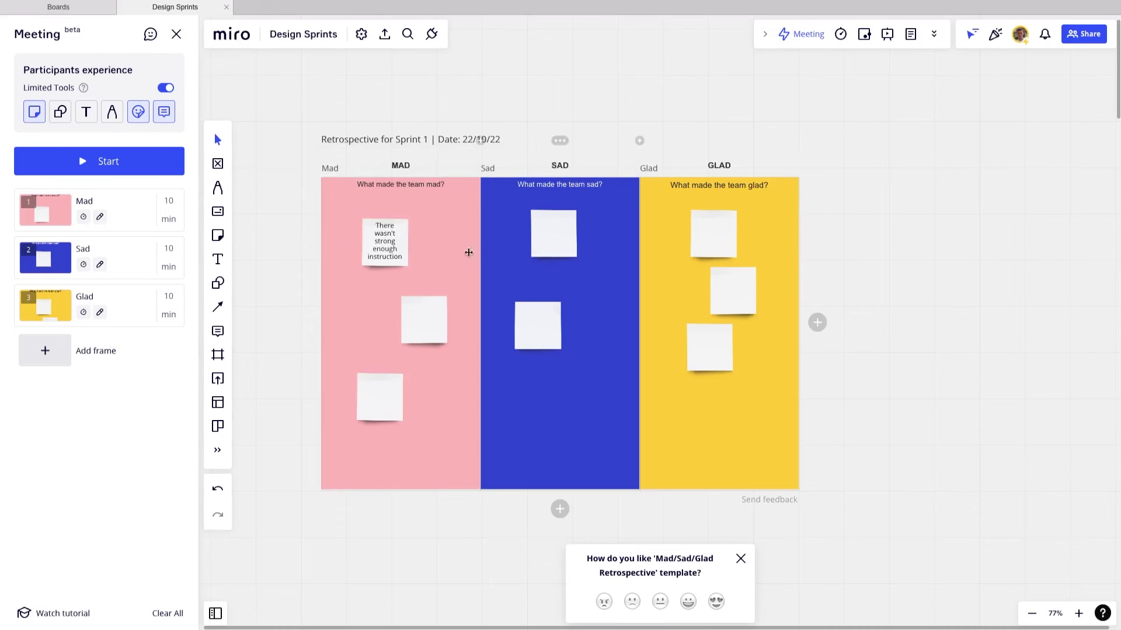
pyautogui.click(424, 320)
pyautogui.write('Running into ro')
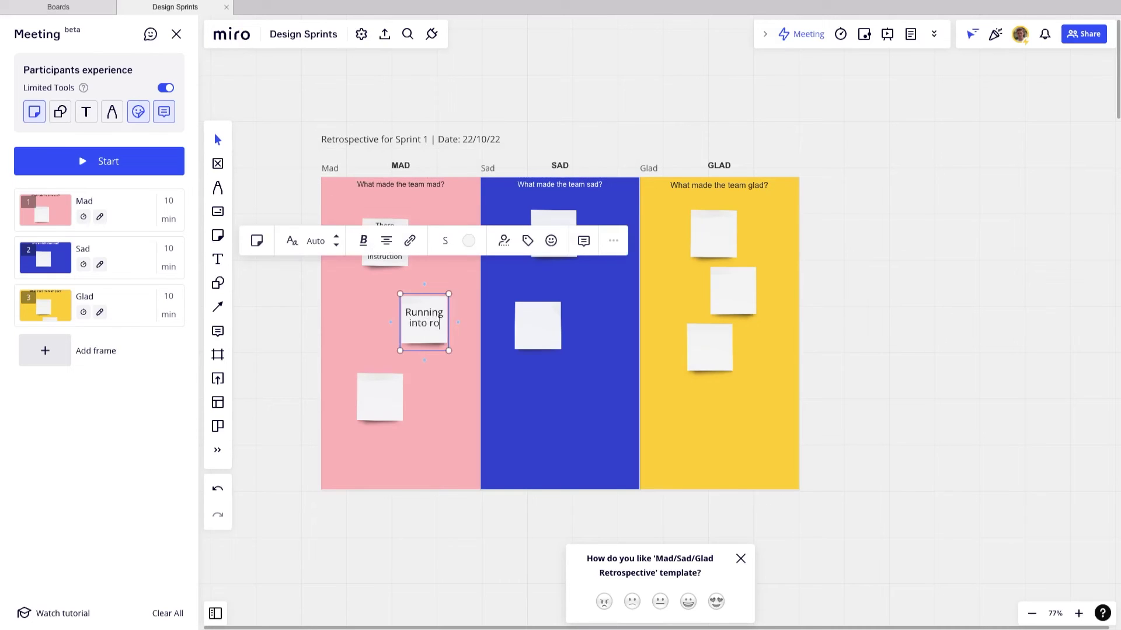
pyautogui.write('adblocks')
pyautogui.press('Return')
pyautogui.click(602, 128)
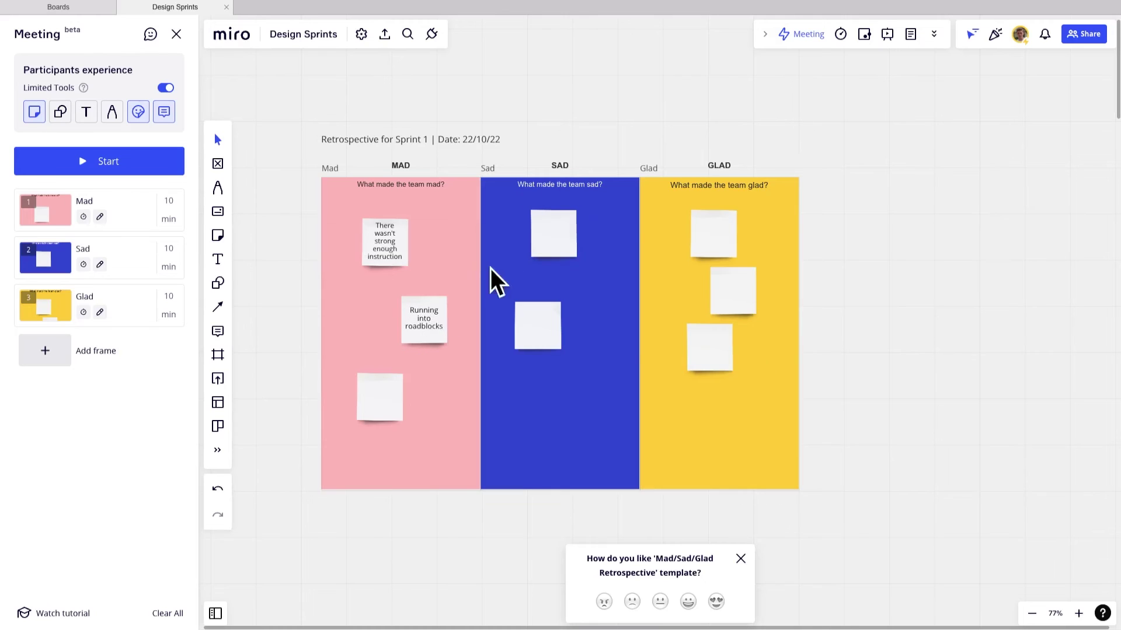
pyautogui.moveTo(437, 323); pyautogui.dragTo(434, 317)
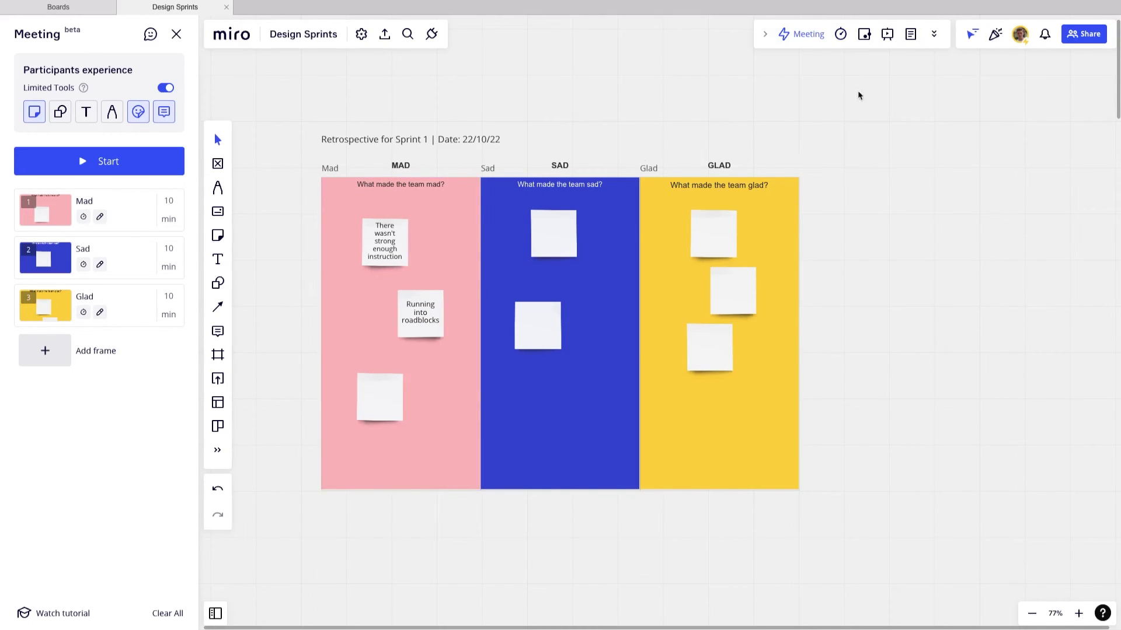
# Step: Set an 8-minute countdown timer with music and nudge the top SAD note
pyautogui.click(841, 36)
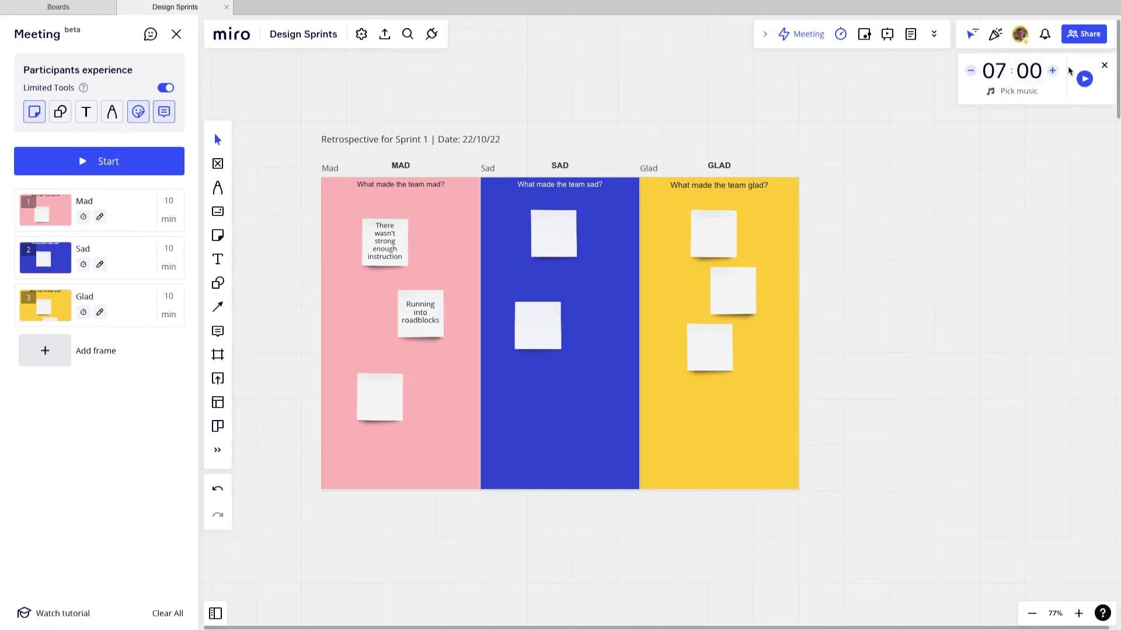
pyautogui.click(1008, 92)
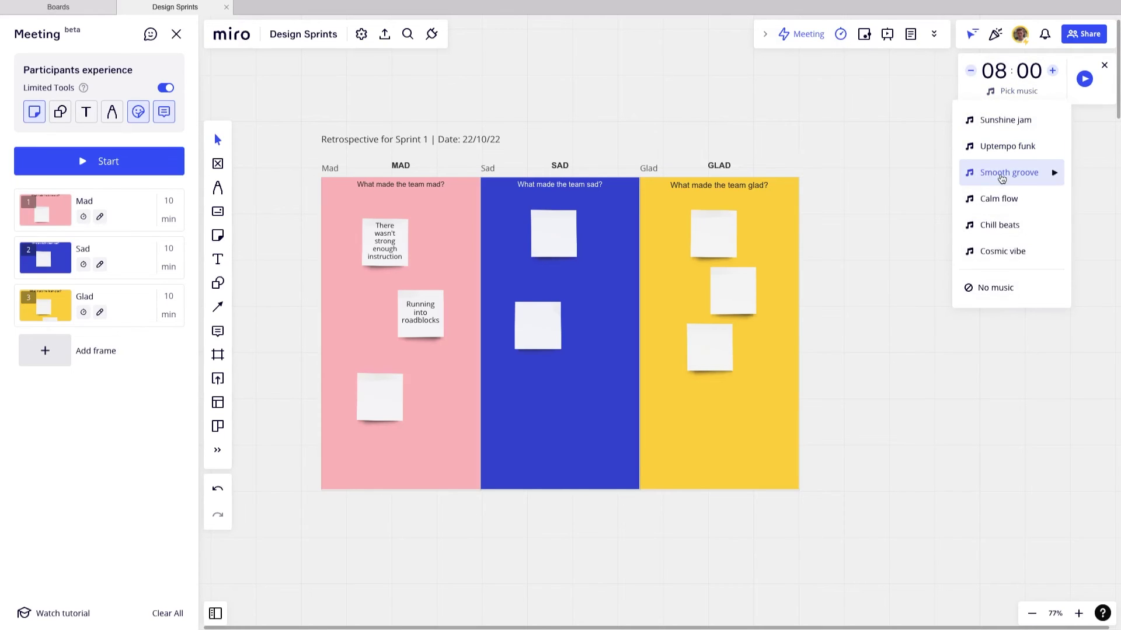
pyautogui.click(1002, 175)
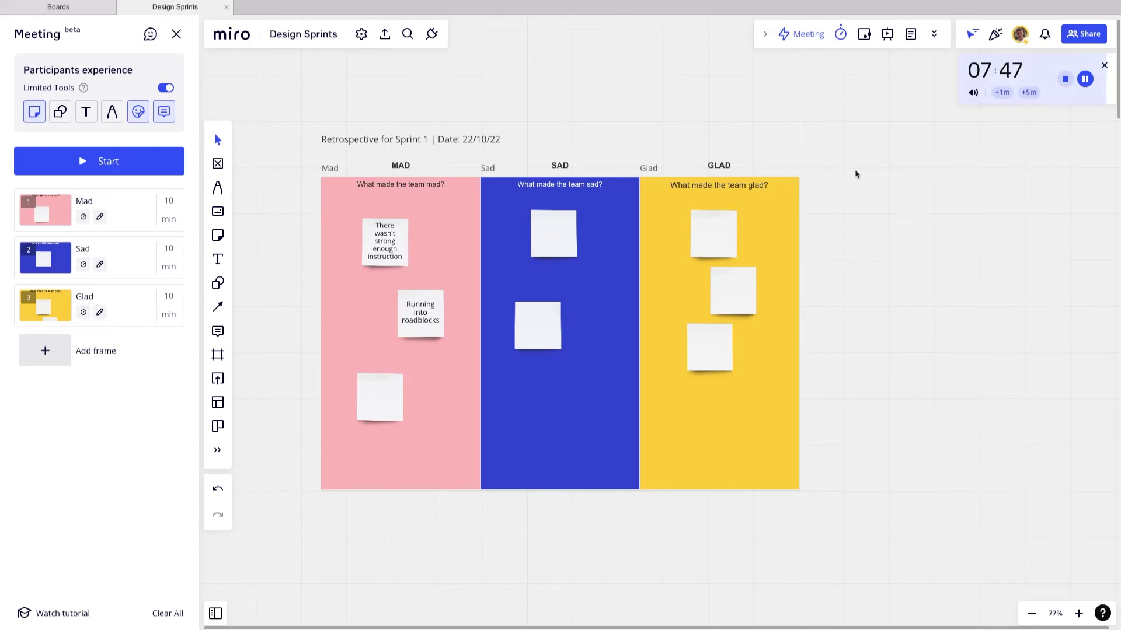
pyautogui.moveTo(567, 235); pyautogui.dragTo(566, 240)
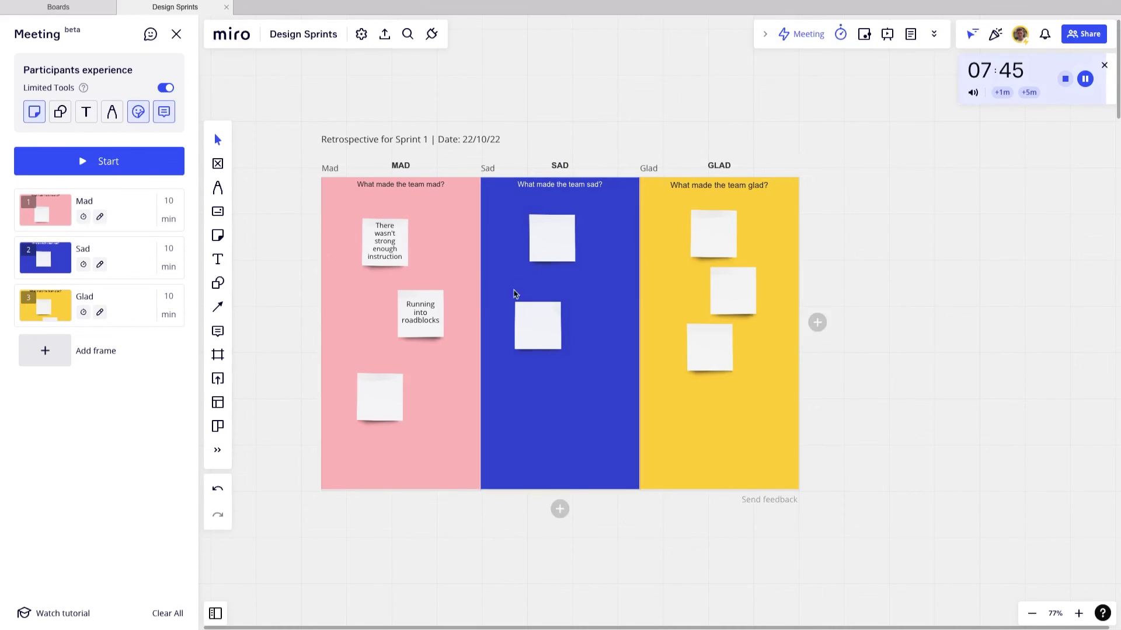